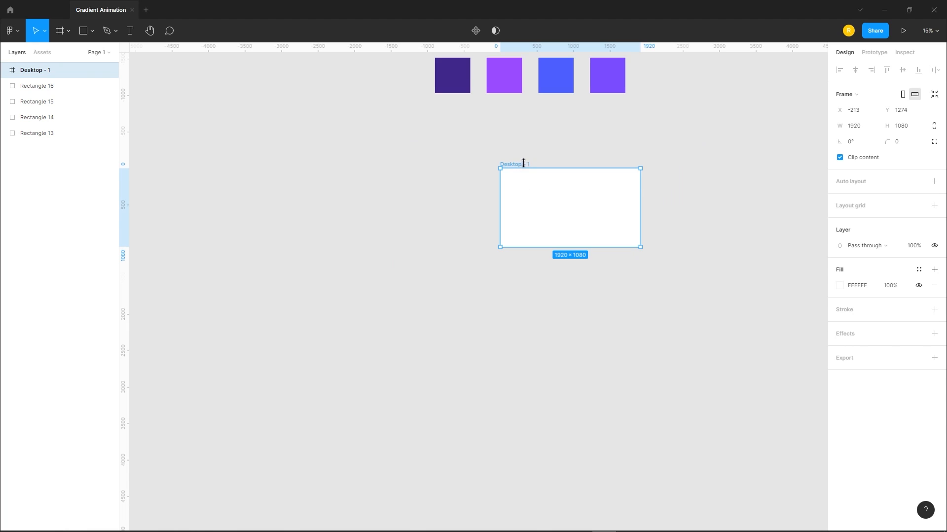
Select the four colour swatches and move them to just above the Desktop - 1 frame
{"action": "scroll", "coordinate": [444, 136], "scroll_direction": "up", "scroll_amount": 7}
{"action": "left_click_drag", "start_coordinate": [368, 160], "coordinate": [720, 198]}
{"action": "left_click_drag", "start_coordinate": [645, 181], "coordinate": [501, 263]}
{"action": "scroll", "coordinate": [464, 394], "scroll_direction": "up", "scroll_amount": 3}
{"action": "scroll", "coordinate": [266, 256], "scroll_direction": "down", "scroll_amount": 3}
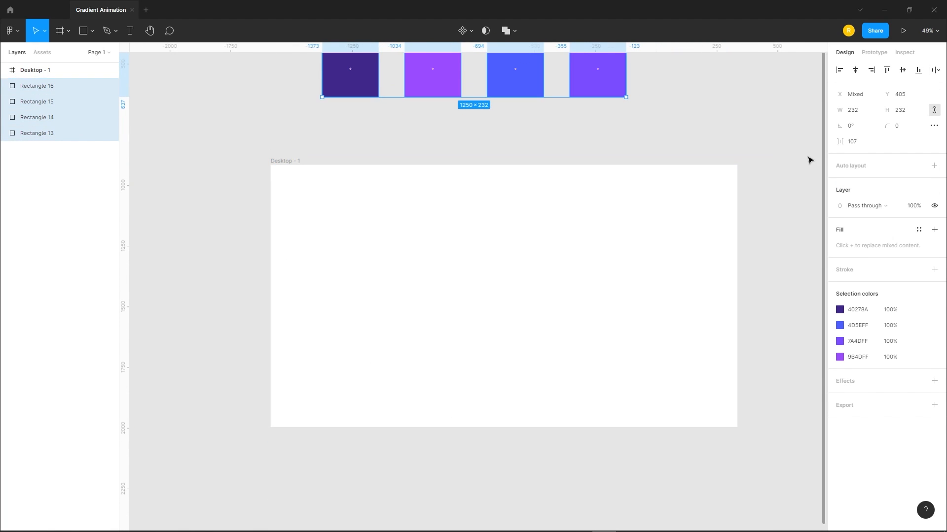
{"action": "left_click", "coordinate": [809, 160]}
Fill the Desktop - 1 frame with the dark purple 40278A sampled from the first swatch
{"action": "scroll", "coordinate": [298, 205], "scroll_direction": "down", "scroll_amount": 1}
{"action": "left_click", "coordinate": [271, 168]}
{"action": "left_click", "coordinate": [841, 286]}
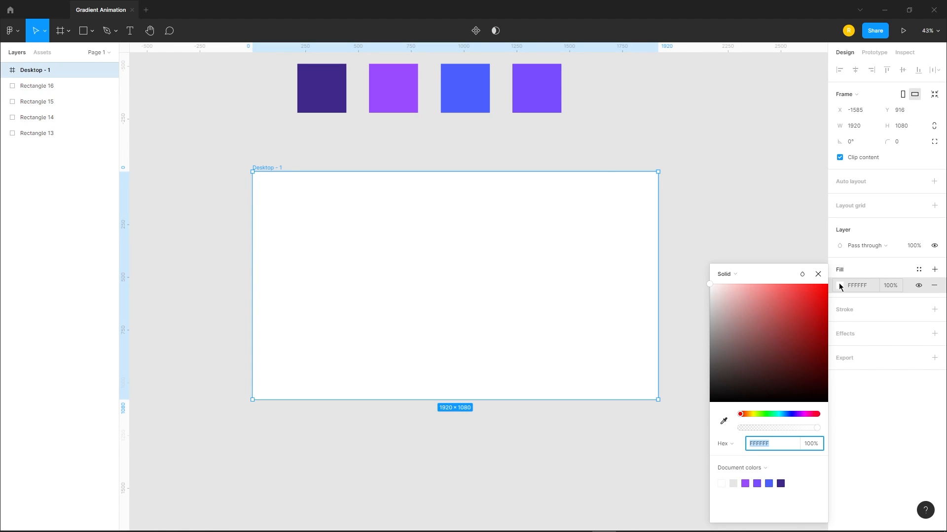
{"action": "left_click", "coordinate": [724, 421]}
{"action": "left_click", "coordinate": [334, 97]}
{"action": "left_click", "coordinate": [729, 161]}
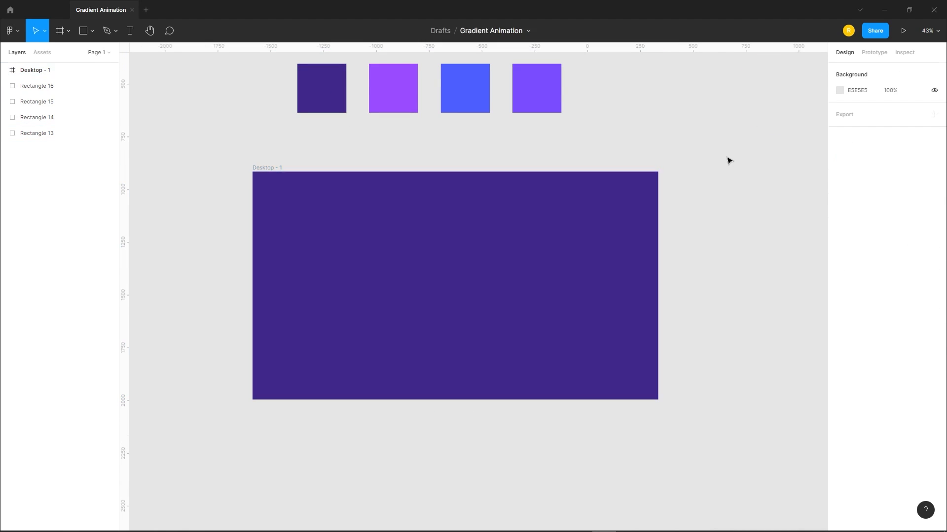
Draw a circle about 507 × 507 near the middle of the Desktop - 1 frame
{"action": "left_click", "coordinate": [93, 30]}
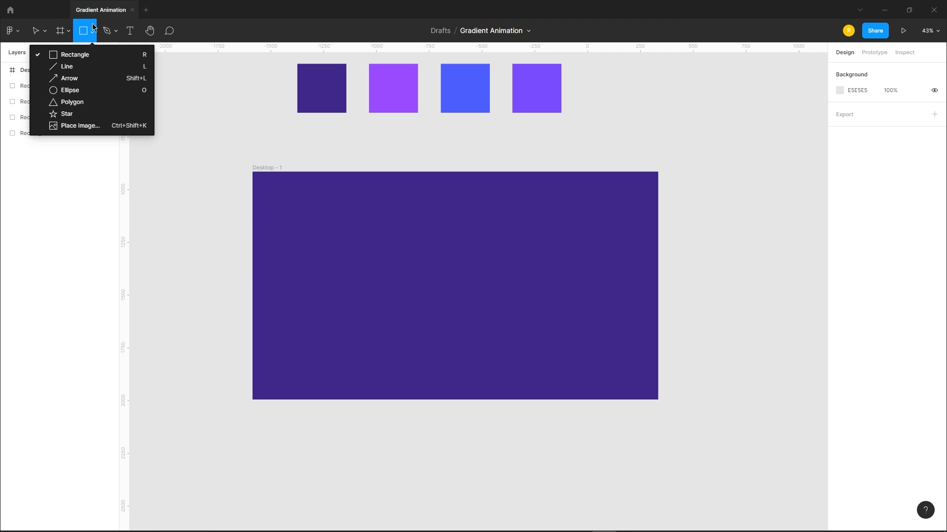
{"action": "left_click", "coordinate": [69, 89]}
{"action": "mouse_move", "coordinate": [430, 233]}
{"action": "left_mouse_down"}
{"action": "mouse_move", "coordinate": [537, 316]}
{"action": "mouse_move", "coordinate": [493, 302]}
{"action": "left_mouse_up"}
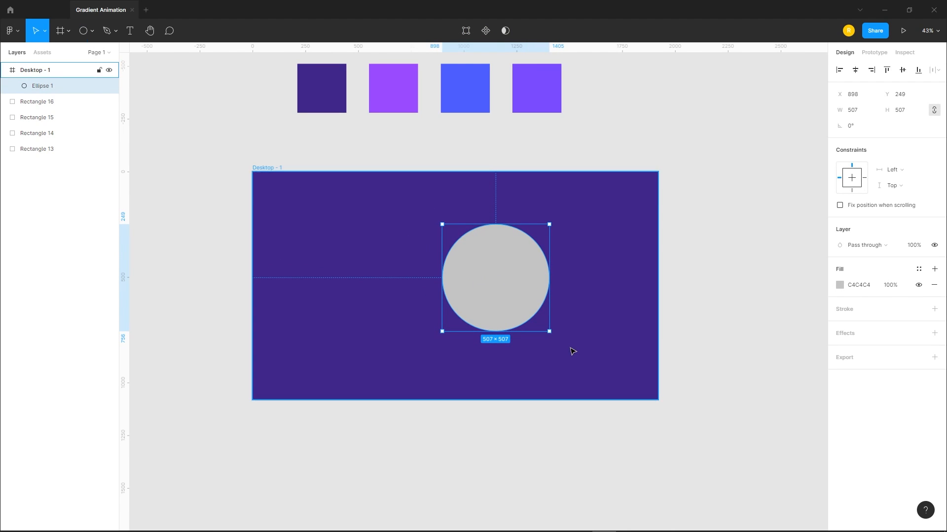
Fill the circle with the violet 7A4CFF sampled from the fourth swatch
{"action": "scroll", "coordinate": [572, 351], "scroll_direction": "up", "scroll_amount": 1}
{"action": "left_click", "coordinate": [845, 288]}
{"action": "left_click", "coordinate": [724, 420]}
{"action": "left_click", "coordinate": [547, 90]}
Duplicate the violet circle beside the original and fill a copy with the purple 9B4CFF sampled from the second swatch
{"action": "left_click_drag", "start_coordinate": [507, 279], "coordinate": [578, 332]}
{"action": "left_click", "coordinate": [840, 285]}
{"action": "left_click", "coordinate": [724, 420]}
{"action": "left_click", "coordinate": [382, 91]}
Fill the third circle with the blue 4D5EFF sampled from the third swatch
{"action": "left_click", "coordinate": [839, 285]}
{"action": "left_click", "coordinate": [723, 420]}
{"action": "left_click", "coordinate": [454, 69]}
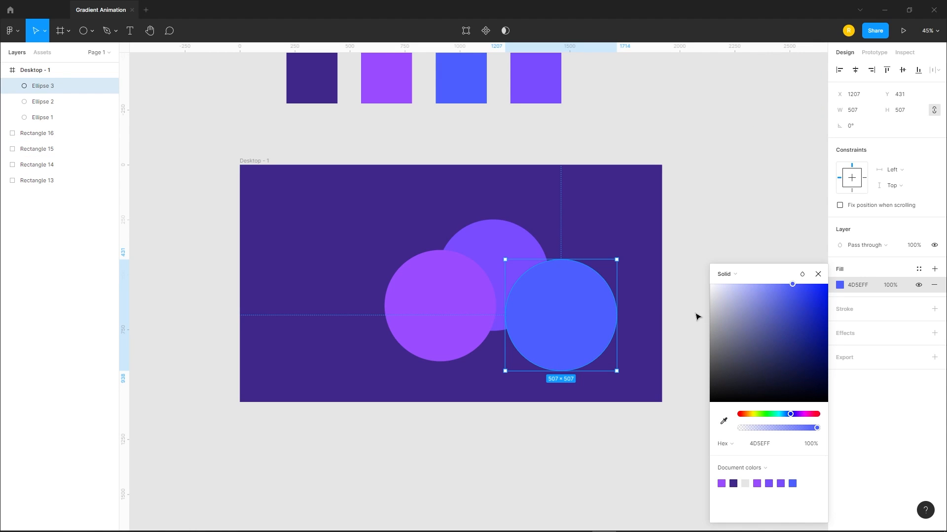
{"action": "left_click", "coordinate": [817, 275]}
{"action": "left_click", "coordinate": [748, 220]}
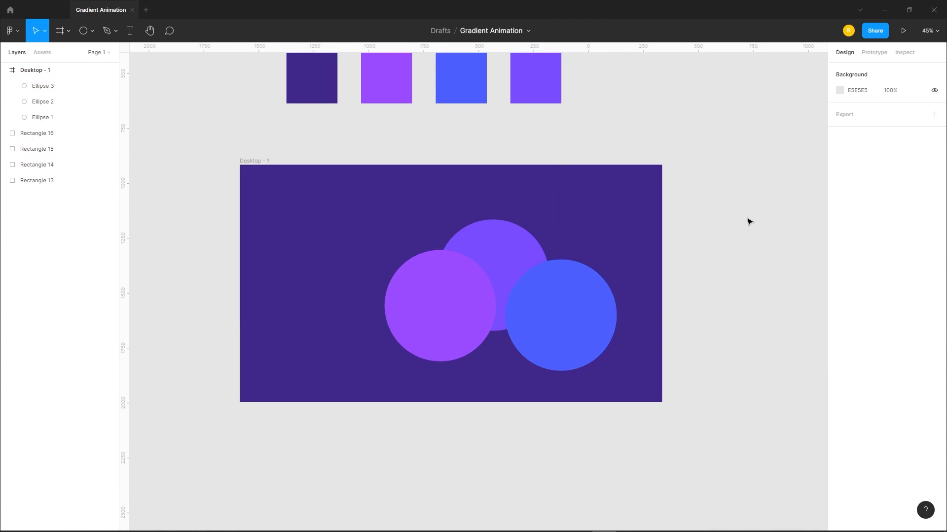
Apply a Layer blur of 400 to all three circles
{"action": "scroll", "coordinate": [484, 314], "scroll_direction": "down", "scroll_amount": 1}
{"action": "left_click", "coordinate": [483, 315]}
{"action": "left_click", "coordinate": [530, 245], "text": "shift"}
{"action": "left_click", "coordinate": [560, 291], "text": "shift"}
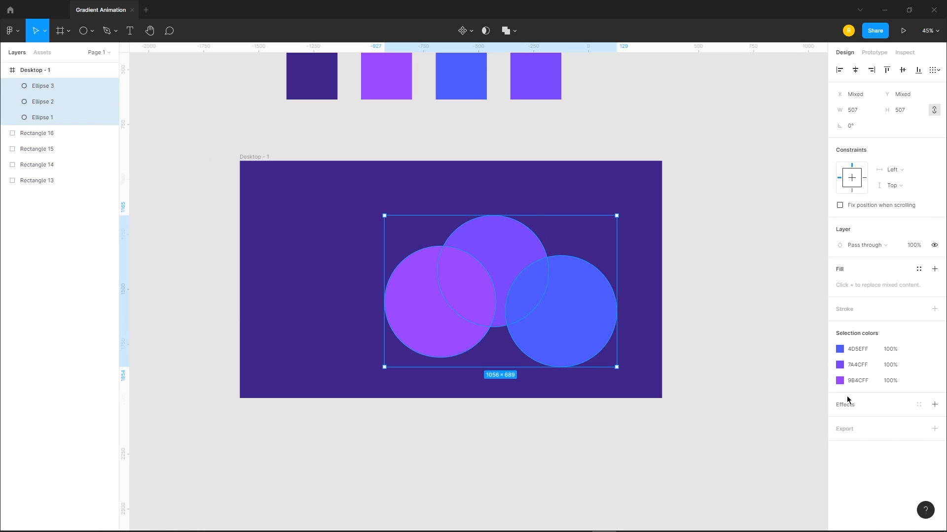
{"action": "left_click", "coordinate": [884, 425]}
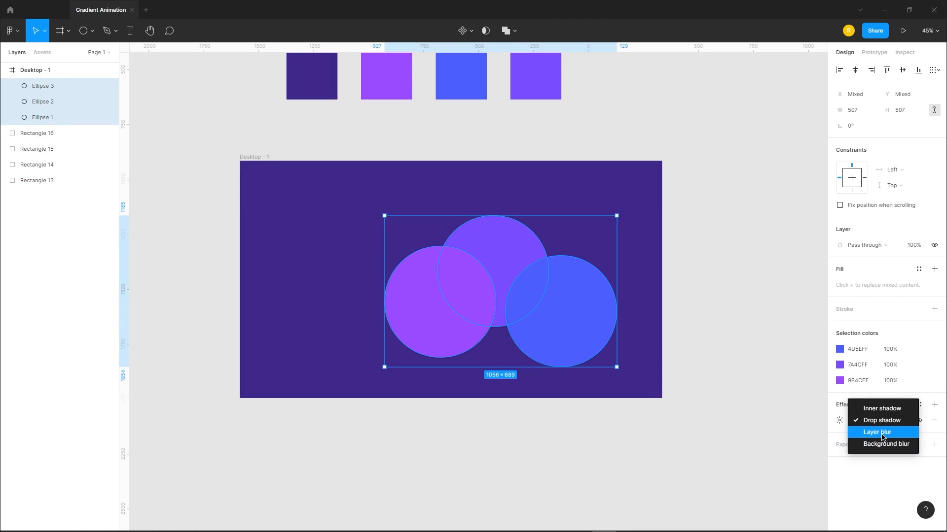
{"action": "left_click", "coordinate": [883, 437]}
{"action": "left_click", "coordinate": [840, 421]}
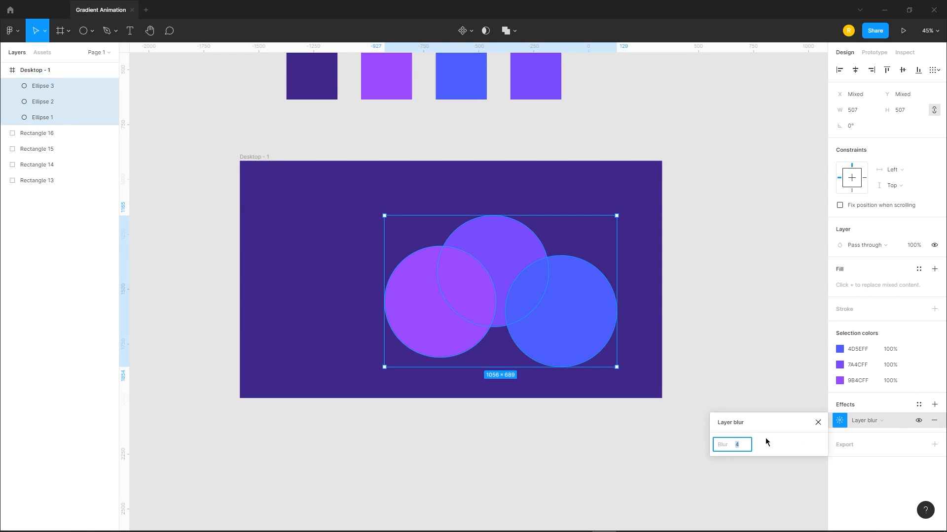
{"action": "type", "text": "400"}
{"action": "key", "text": "Return"}
{"action": "left_click", "coordinate": [688, 284]}
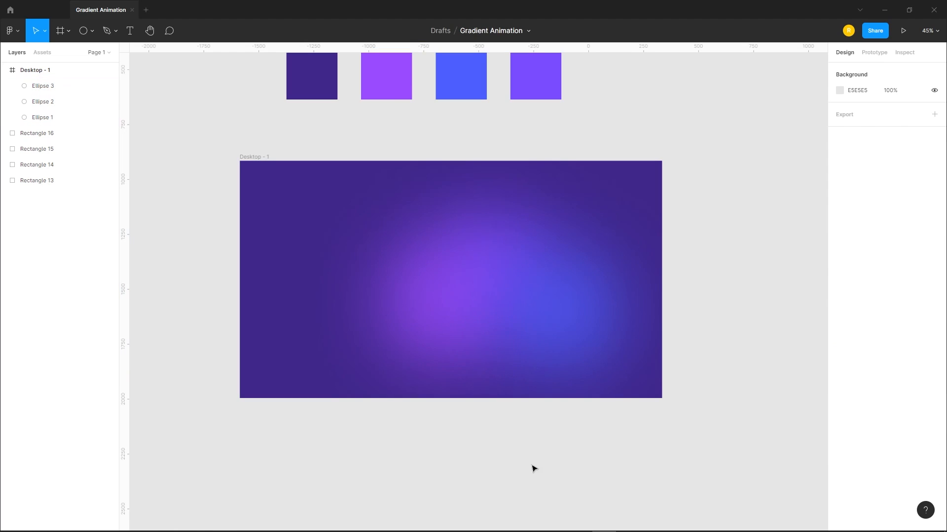
Spread out the blurred circles, placing violet at the frame's left, blue at its upper right and purple at its lower right
{"action": "left_click_drag", "start_coordinate": [448, 312], "coordinate": [606, 338]}
{"action": "key", "text": "ctrl+z"}
{"action": "left_click_drag", "start_coordinate": [507, 239], "coordinate": [502, 252]}
{"action": "left_click_drag", "start_coordinate": [323, 298], "coordinate": [552, 205]}
{"action": "left_click_drag", "start_coordinate": [477, 300], "coordinate": [398, 317]}
{"action": "left_click_drag", "start_coordinate": [584, 339], "coordinate": [553, 347]}
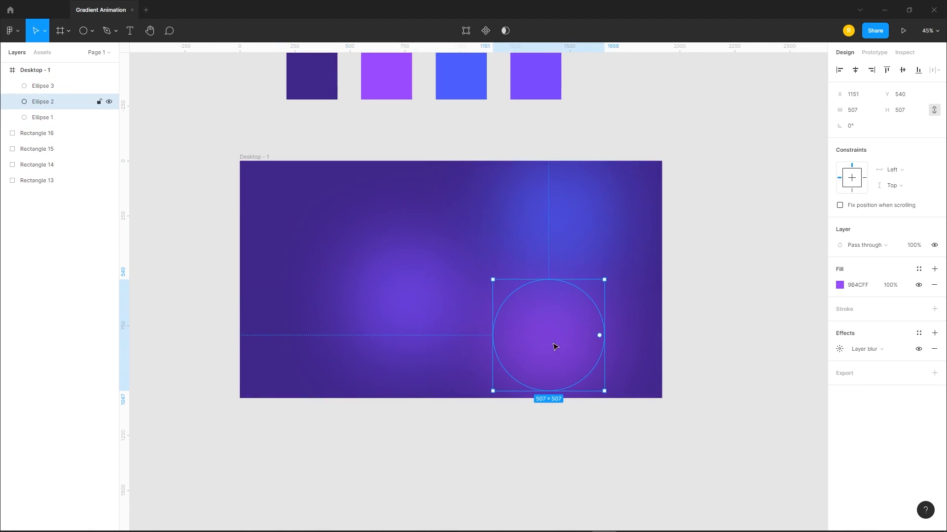
Edit the purple circle's points, pulling the right one to the frame's right edge, the top one upward and the left one outward
{"action": "scroll", "coordinate": [600, 449], "scroll_direction": "up", "scroll_amount": 2}
{"action": "double_click", "coordinate": [524, 301]}
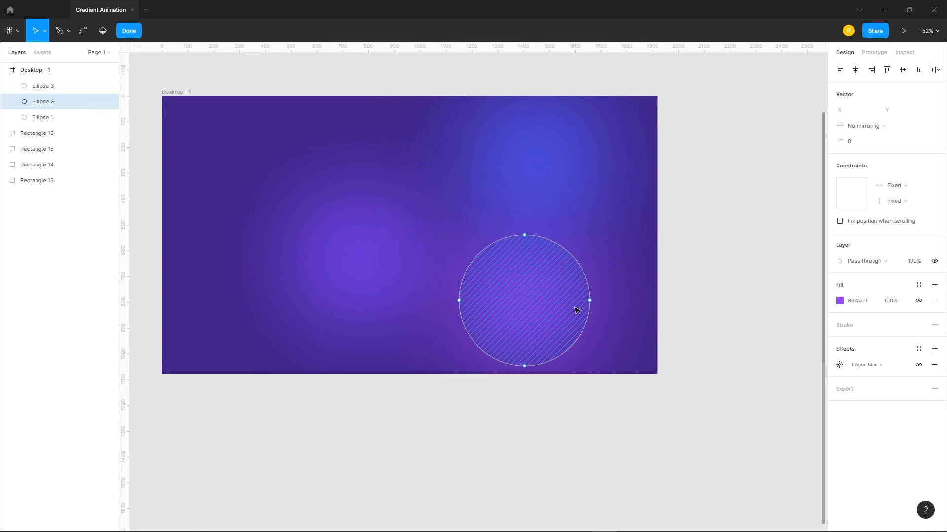
{"action": "left_click_drag", "start_coordinate": [586, 301], "coordinate": [659, 300]}
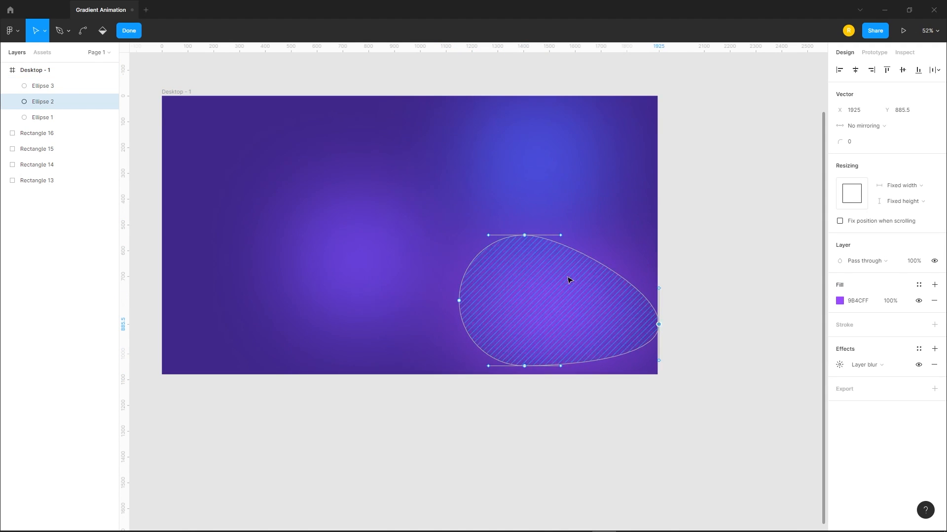
{"action": "mouse_move", "coordinate": [525, 236]}
{"action": "left_mouse_down"}
{"action": "mouse_move", "coordinate": [519, 213]}
{"action": "mouse_move", "coordinate": [528, 238]}
{"action": "mouse_move", "coordinate": [459, 167]}
{"action": "mouse_move", "coordinate": [466, 158]}
{"action": "left_mouse_up"}
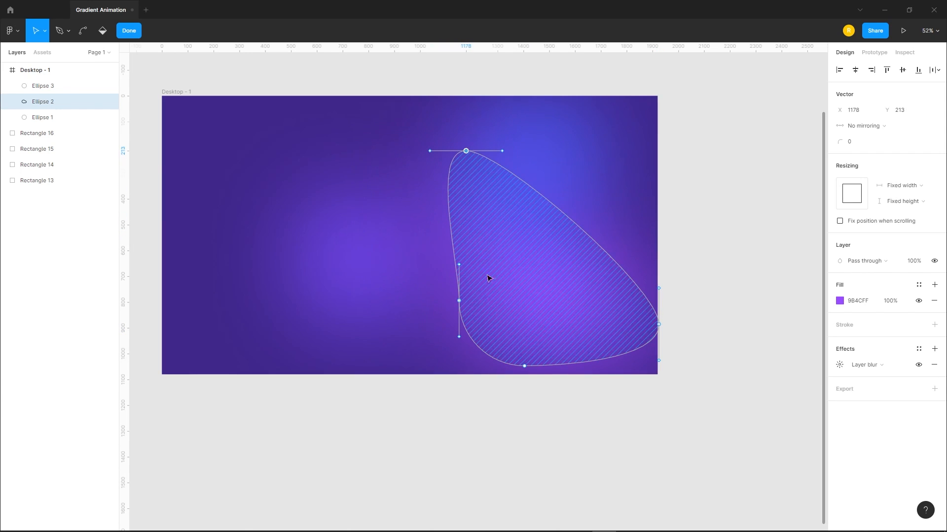
{"action": "left_click_drag", "start_coordinate": [459, 301], "coordinate": [359, 260]}
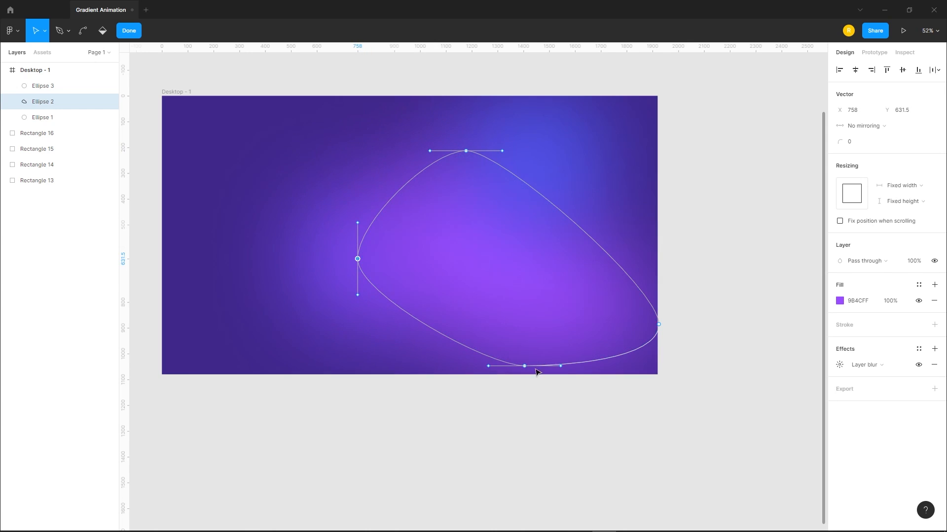
Refine the purple shape to about 1379 × 862 by raising its bottom point and moving its left point down and outward
{"action": "left_click_drag", "start_coordinate": [523, 368], "coordinate": [520, 305]}
{"action": "left_click_drag", "start_coordinate": [358, 260], "coordinate": [341, 307]}
{"action": "left_click_drag", "start_coordinate": [523, 305], "coordinate": [530, 332]}
{"action": "left_click", "coordinate": [475, 181]}
{"action": "mouse_move", "coordinate": [475, 180]}
{"action": "left_mouse_down"}
{"action": "mouse_move", "coordinate": [522, 169]}
{"action": "mouse_move", "coordinate": [549, 138]}
{"action": "mouse_move", "coordinate": [503, 142]}
{"action": "left_mouse_up"}
{"action": "left_click_drag", "start_coordinate": [421, 216], "coordinate": [386, 219]}
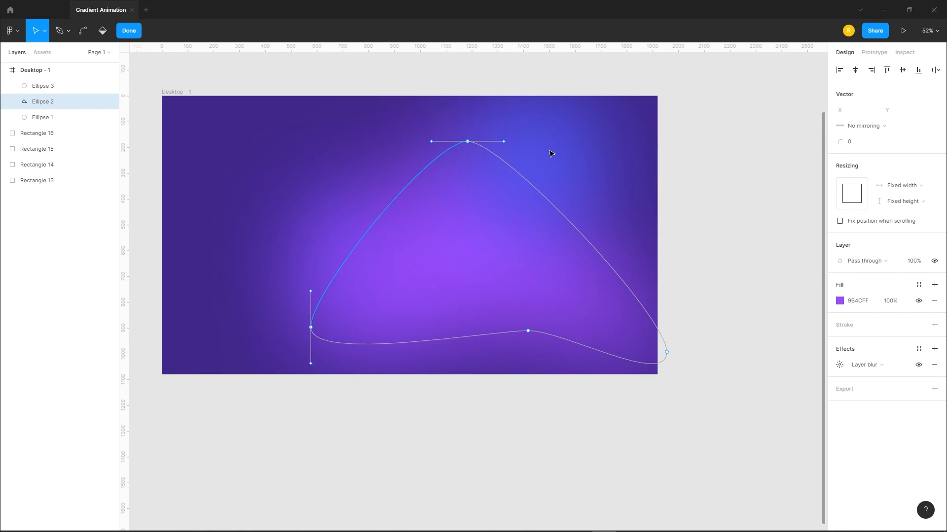
{"action": "key", "text": "Escape"}
{"action": "key", "text": "Escape"}
Reshape the blue circle to about 1215 × 831, pulling its points toward the frame's upper left, right edge and lower middle
{"action": "left_click", "coordinate": [549, 176]}
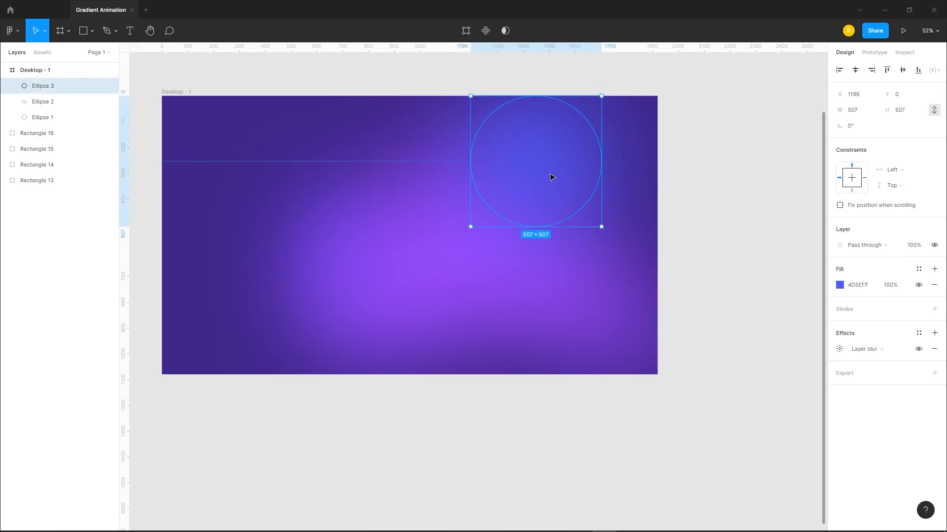
{"action": "left_click_drag", "start_coordinate": [602, 163], "coordinate": [662, 296]}
{"action": "left_click_drag", "start_coordinate": [470, 162], "coordinate": [348, 138]}
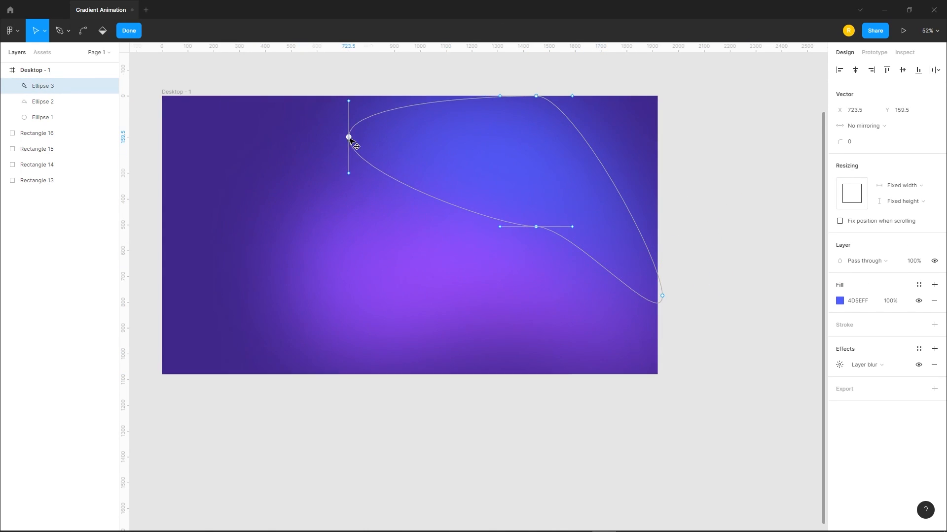
{"action": "left_click_drag", "start_coordinate": [537, 228], "coordinate": [503, 290]}
{"action": "mouse_move", "coordinate": [537, 101]}
{"action": "left_mouse_down"}
{"action": "mouse_move", "coordinate": [547, 116]}
{"action": "mouse_move", "coordinate": [510, 112]}
{"action": "left_mouse_up"}
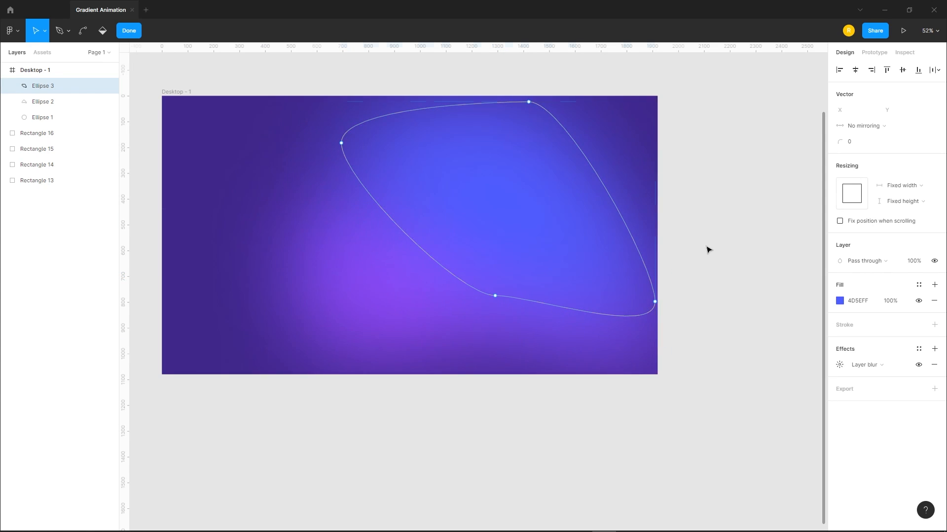
{"action": "left_click", "coordinate": [708, 249]}
Bring the purple shape in front of the blue shape
{"action": "right_click", "coordinate": [404, 253]}
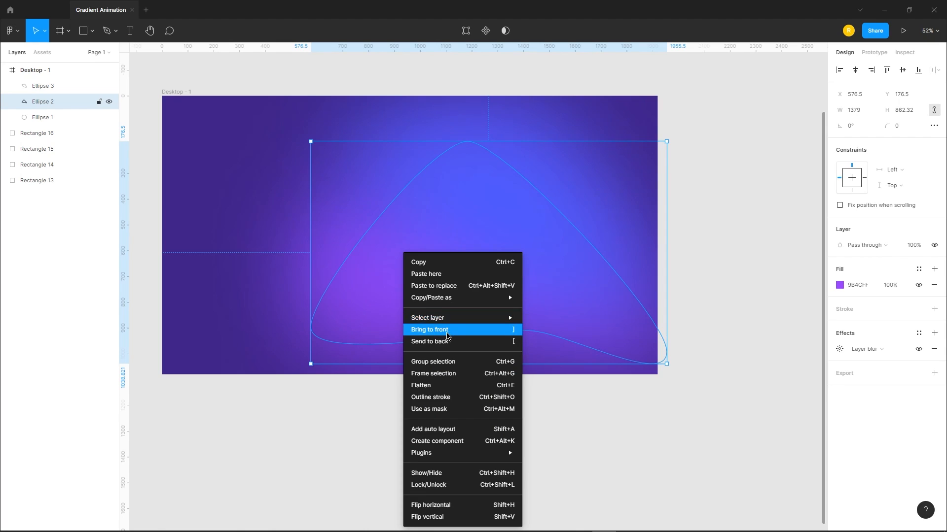
{"action": "left_click", "coordinate": [450, 329]}
{"action": "left_click", "coordinate": [755, 294]}
{"action": "left_click", "coordinate": [543, 294]}
{"action": "left_click", "coordinate": [730, 253]}
{"action": "left_click", "coordinate": [577, 167]}
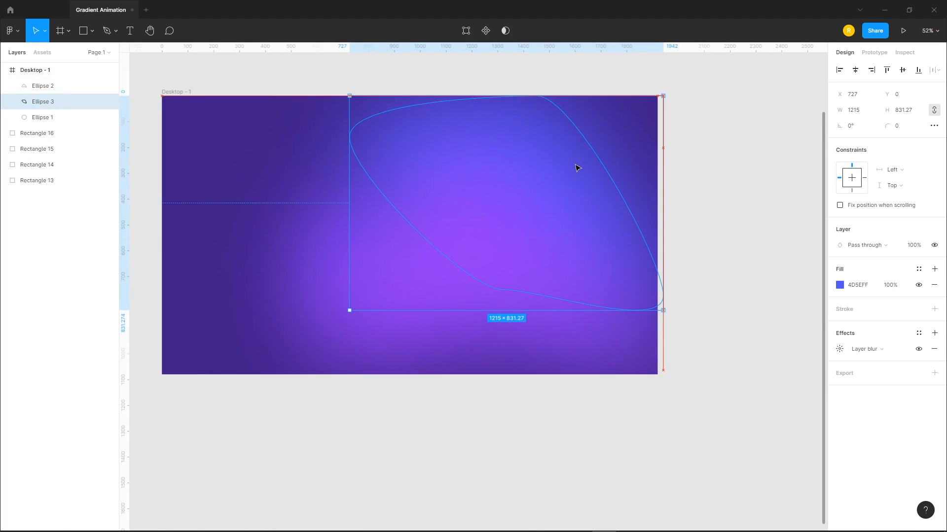
{"action": "left_click", "coordinate": [744, 254]}
Duplicate the blue shape into the frame's lower-left area and shrink the copy to about 837 × 573
{"action": "left_click", "coordinate": [516, 150]}
{"action": "left_click_drag", "start_coordinate": [515, 151], "coordinate": [444, 369]}
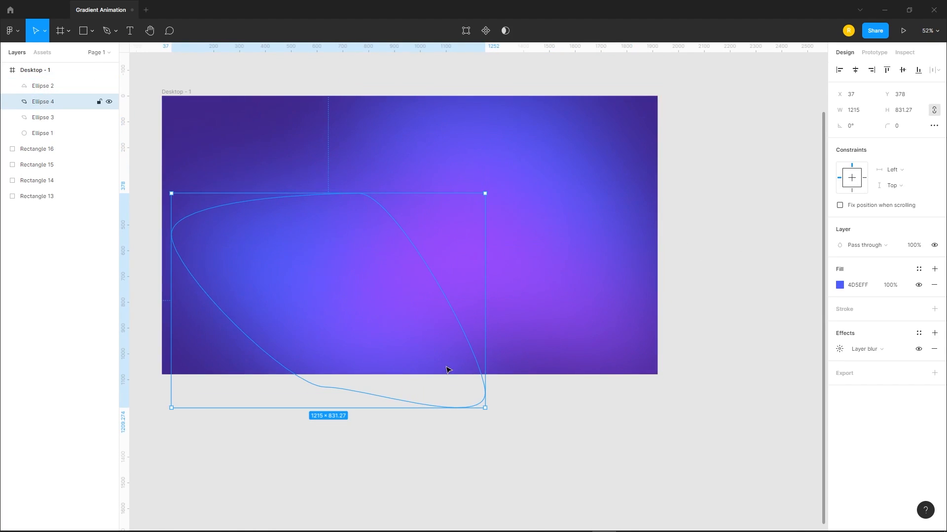
{"action": "left_click_drag", "start_coordinate": [485, 408], "coordinate": [399, 374]}
Rotate the smaller blue copy to about -131° and position it along the frame's lower-left edge
{"action": "left_click_drag", "start_coordinate": [315, 303], "coordinate": [229, 311]}
{"action": "left_click_drag", "start_coordinate": [353, 231], "coordinate": [328, 422]}
{"action": "left_click_drag", "start_coordinate": [289, 321], "coordinate": [289, 325]}
{"action": "left_click_drag", "start_coordinate": [319, 194], "coordinate": [379, 279]}
{"action": "left_click_drag", "start_coordinate": [298, 314], "coordinate": [330, 302]}
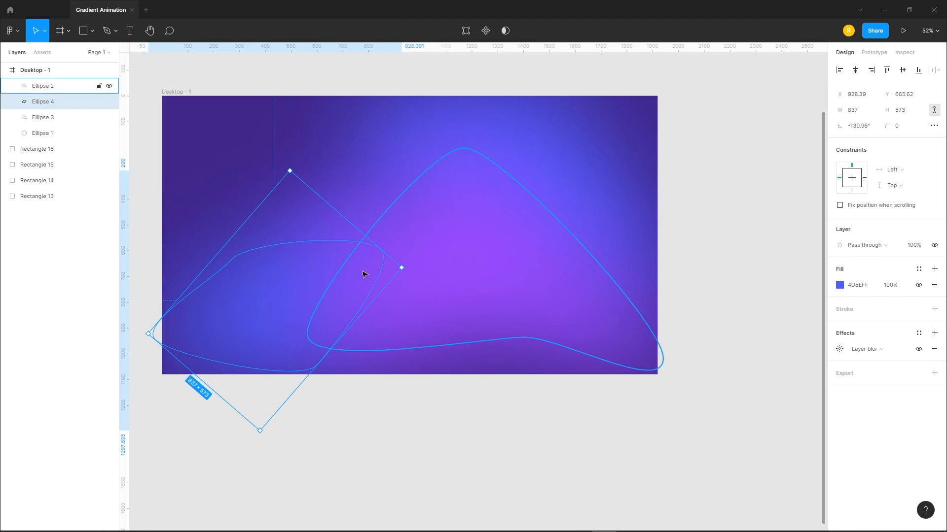
{"action": "left_click_drag", "start_coordinate": [402, 268], "coordinate": [383, 276]}
Edit the lower-left blue copy's points to stretch it toward the frame's centre, to about 830 × 779
{"action": "double_click", "coordinate": [285, 291]}
{"action": "left_click_drag", "start_coordinate": [236, 265], "coordinate": [316, 271]}
{"action": "mouse_move", "coordinate": [172, 335]}
{"action": "left_mouse_down"}
{"action": "mouse_move", "coordinate": [127, 327]}
{"action": "mouse_move", "coordinate": [177, 342]}
{"action": "mouse_move", "coordinate": [174, 329]}
{"action": "left_mouse_up"}
{"action": "left_click_drag", "start_coordinate": [362, 357], "coordinate": [393, 381]}
{"action": "left_click_drag", "start_coordinate": [321, 323], "coordinate": [320, 309]}
{"action": "key", "text": "Escape"}
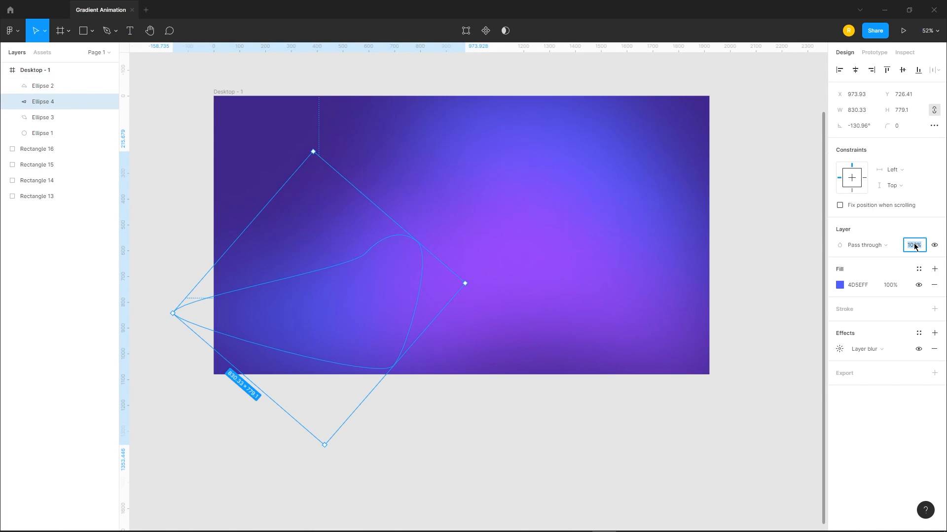
{"action": "left_click", "coordinate": [751, 431]}
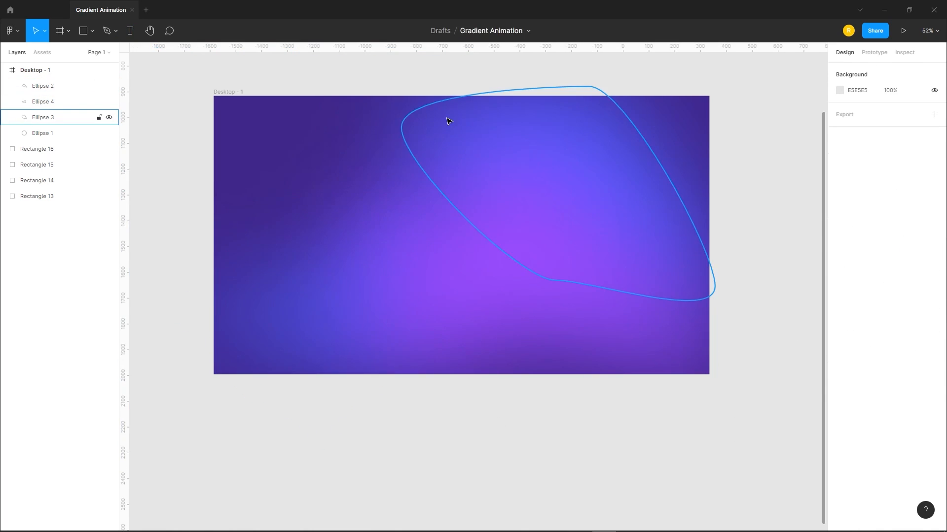
Reshape the violet circle, pulling its left point to the frame's upper-left corner and its other points outward
{"action": "left_click", "coordinate": [549, 266]}
{"action": "left_click_drag", "start_coordinate": [184, 127], "coordinate": [414, 241]}
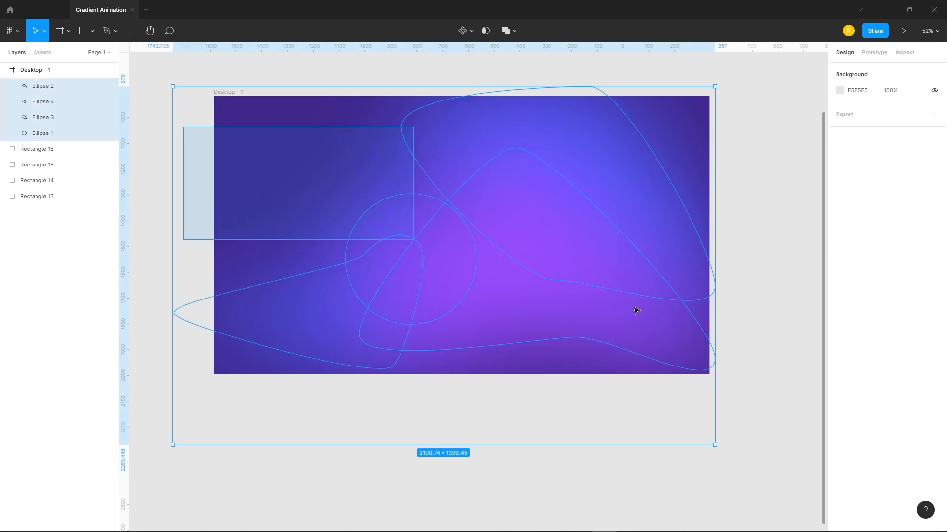
{"action": "left_click", "coordinate": [658, 439]}
{"action": "double_click", "coordinate": [402, 230]}
{"action": "left_click_drag", "start_coordinate": [345, 259], "coordinate": [233, 90]}
{"action": "left_click_drag", "start_coordinate": [416, 194], "coordinate": [492, 221]}
{"action": "left_click_drag", "start_coordinate": [476, 260], "coordinate": [535, 269]}
{"action": "left_click_drag", "start_coordinate": [411, 324], "coordinate": [359, 312]}
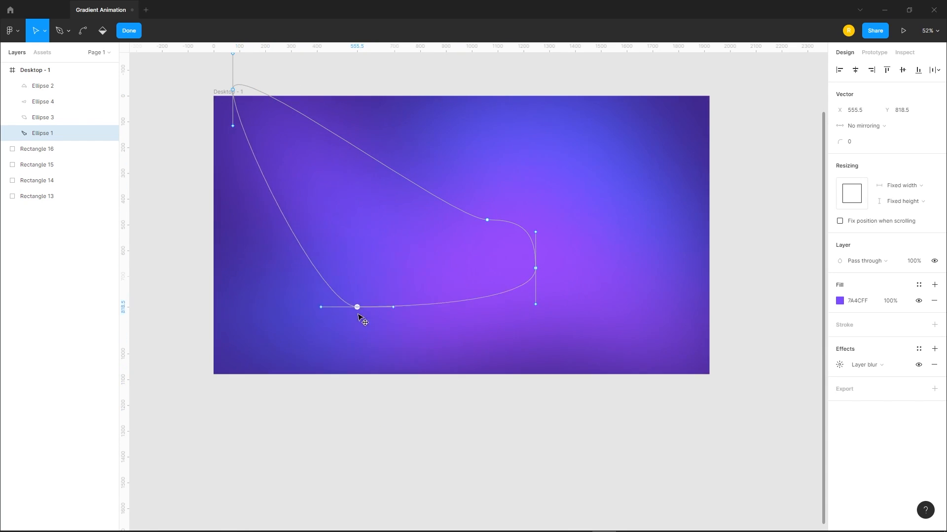
{"action": "left_click", "coordinate": [634, 383]}
Edit the purple shape's points again, lowering its peak and extending its lower-right corner beyond the frame
{"action": "left_click", "coordinate": [626, 330]}
{"action": "double_click", "coordinate": [624, 328]}
{"action": "left_click_drag", "start_coordinate": [570, 157], "coordinate": [583, 209]}
{"action": "left_click_drag", "start_coordinate": [524, 318], "coordinate": [498, 293]}
{"action": "left_click_drag", "start_coordinate": [740, 341], "coordinate": [754, 395]}
{"action": "left_click_drag", "start_coordinate": [604, 322], "coordinate": [596, 333]}
{"action": "key", "text": "Escape"}
{"action": "key", "text": "Escape"}
Adjust the violet shape's right-side point and shift the shape slightly within the frame's upper-left area
{"action": "scroll", "coordinate": [275, 466], "scroll_direction": "down", "scroll_amount": 5}
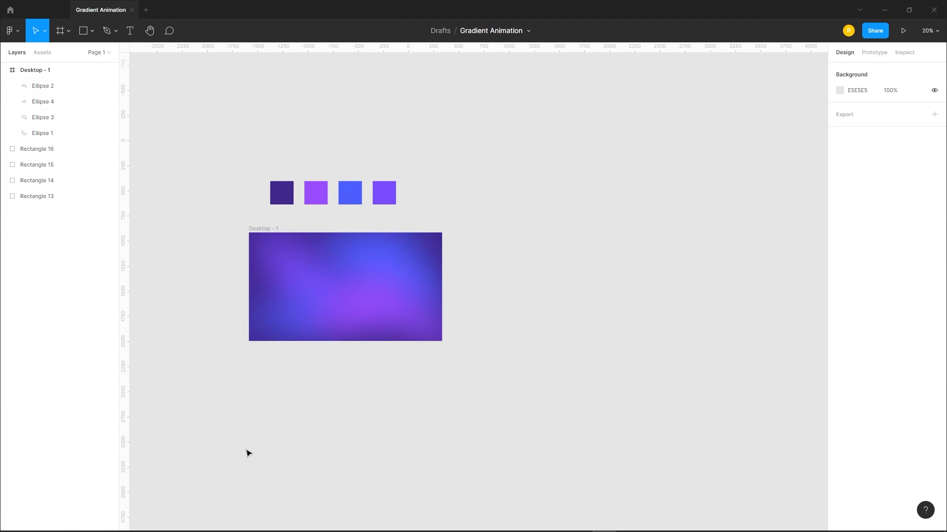
{"action": "scroll", "coordinate": [295, 395], "scroll_direction": "up", "scroll_amount": 2}
{"action": "left_click", "coordinate": [359, 232]}
{"action": "double_click", "coordinate": [359, 232]}
{"action": "left_click_drag", "start_coordinate": [422, 255], "coordinate": [437, 229]}
{"action": "left_click", "coordinate": [626, 234]}
{"action": "left_click_drag", "start_coordinate": [342, 224], "coordinate": [360, 227]}
{"action": "left_click", "coordinate": [701, 323]}
{"action": "scroll", "coordinate": [283, 436], "scroll_direction": "down", "scroll_amount": 3}
{"action": "scroll", "coordinate": [290, 243], "scroll_direction": "up", "scroll_amount": 3}
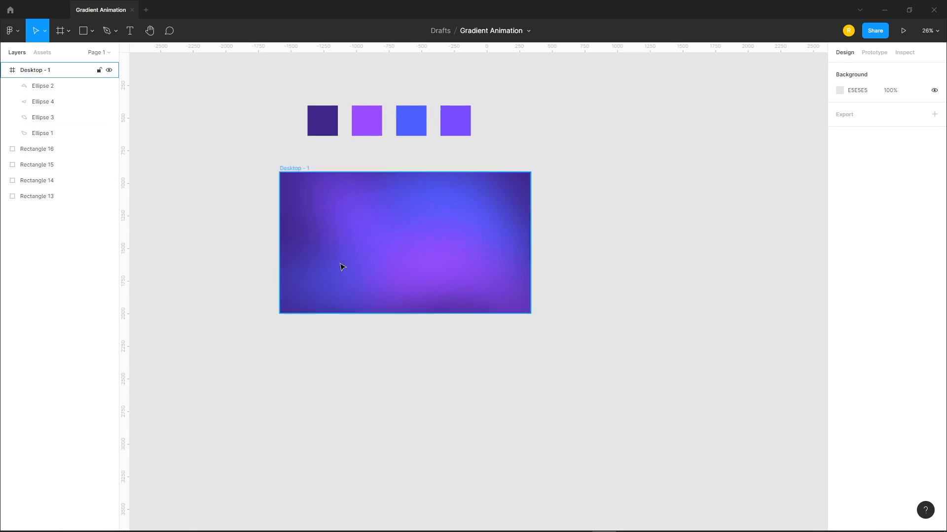
{"action": "left_click", "coordinate": [310, 191]}
{"action": "scroll", "coordinate": [567, 258], "scroll_direction": "up", "scroll_amount": 1}
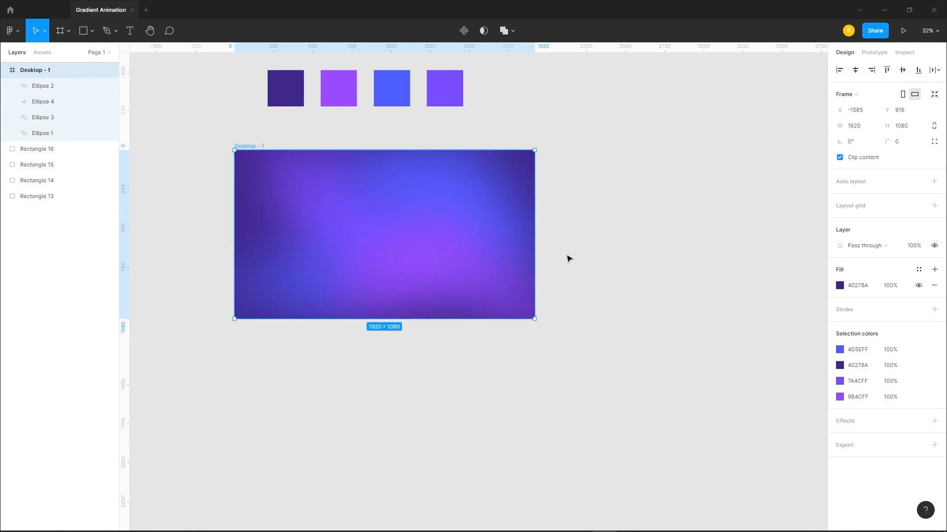
{"action": "left_click", "coordinate": [588, 285]}
Add the text "UI/UX Designer." in the left part of the Desktop - 1 frame
{"action": "scroll", "coordinate": [186, 210], "scroll_direction": "up", "scroll_amount": 2}
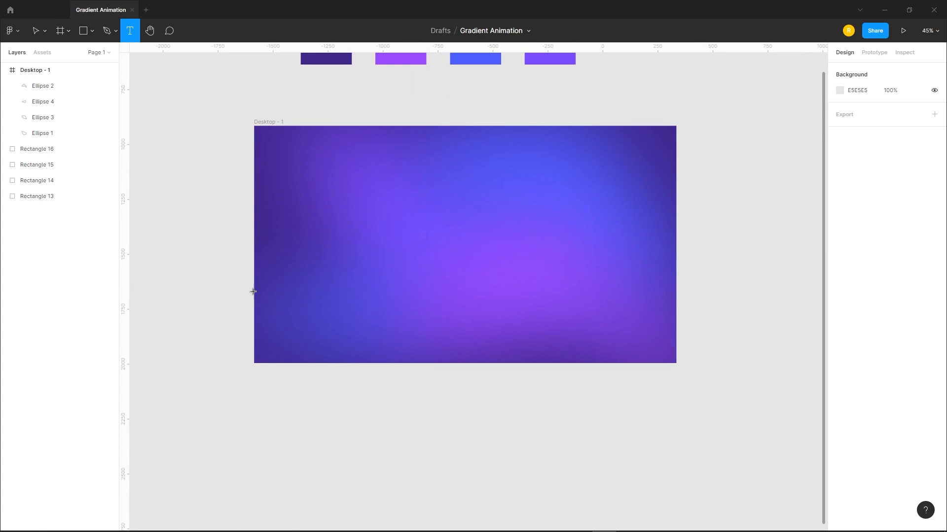
{"action": "scroll", "coordinate": [246, 288], "scroll_direction": "down", "scroll_amount": 1}
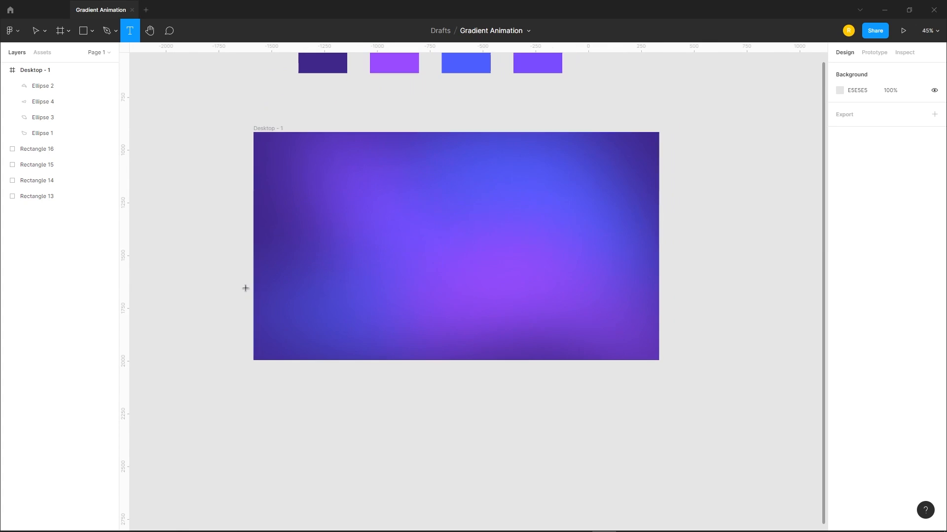
{"action": "left_click", "coordinate": [286, 235]}
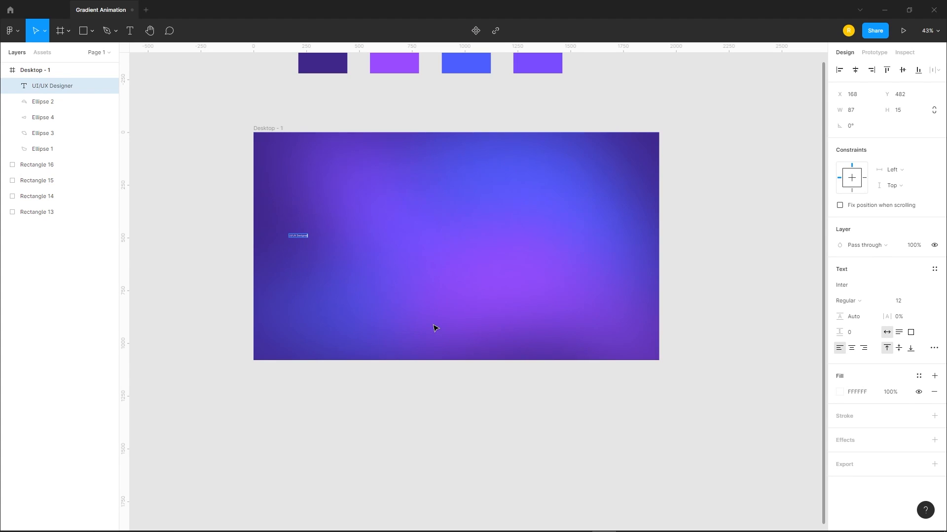
{"action": "key", "text": "Escape"}
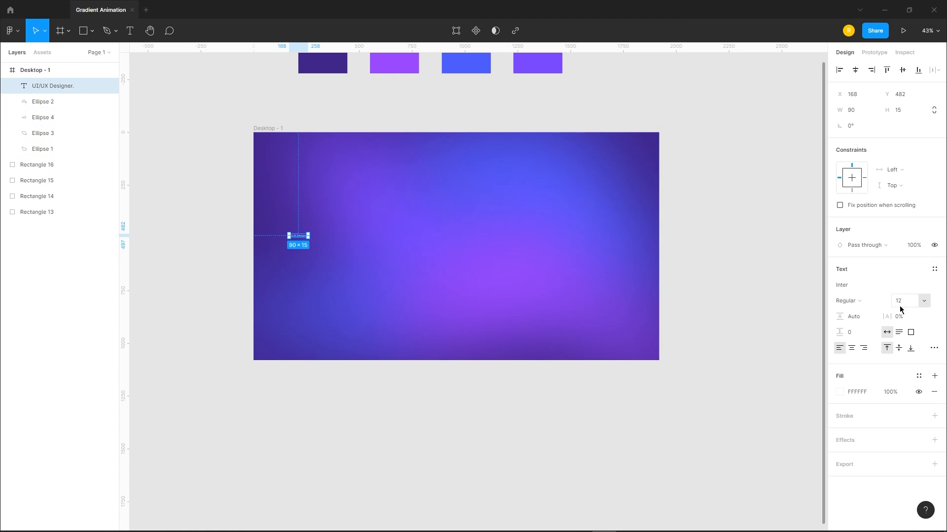
Set the "UI/UX Designer." text to font size 100 and Bold weight
{"action": "type", "text": "100"}
{"action": "key", "text": "Return"}
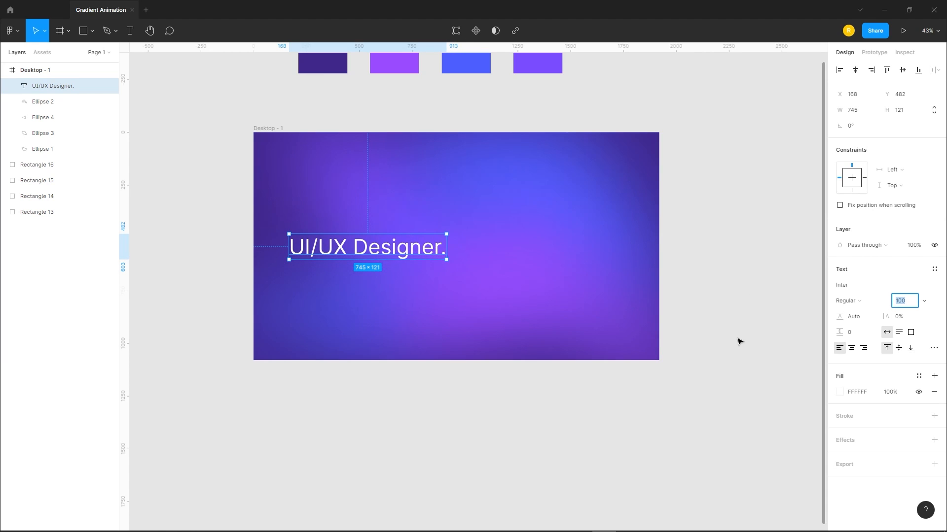
{"action": "left_click", "coordinate": [845, 301]}
{"action": "left_click", "coordinate": [832, 336]}
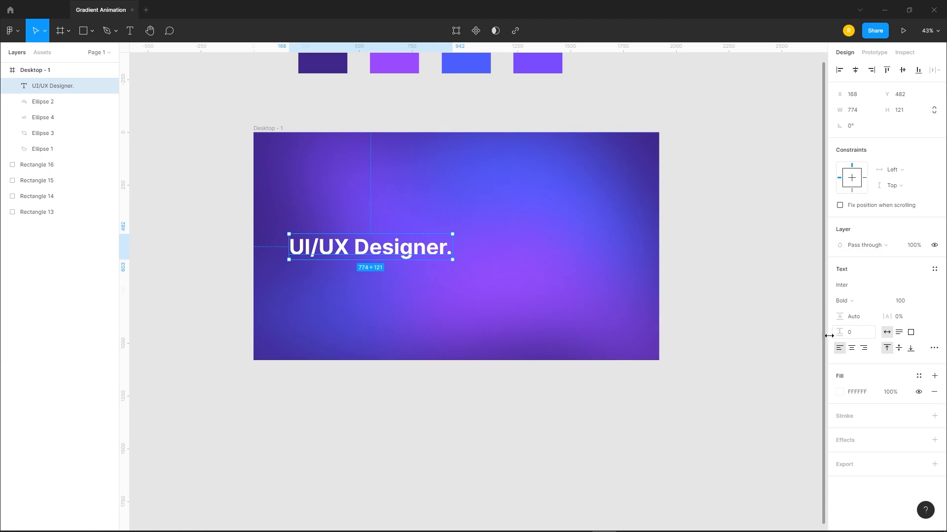
{"action": "left_click", "coordinate": [714, 344]}
Nudge the headline horizontally within the frame until its X position is 160
{"action": "scroll", "coordinate": [398, 237], "scroll_direction": "up", "scroll_amount": 5}
{"action": "left_click", "coordinate": [361, 262]}
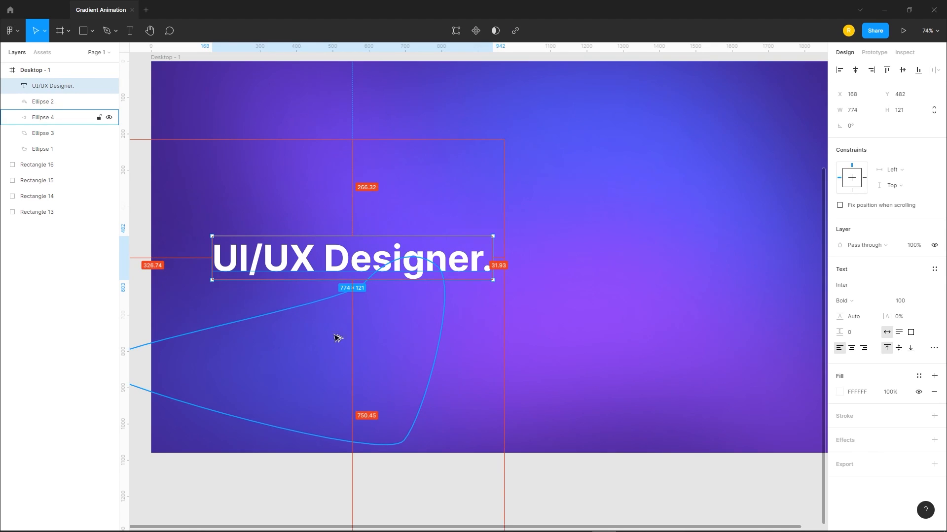
{"action": "key", "text": "shift+Left"}
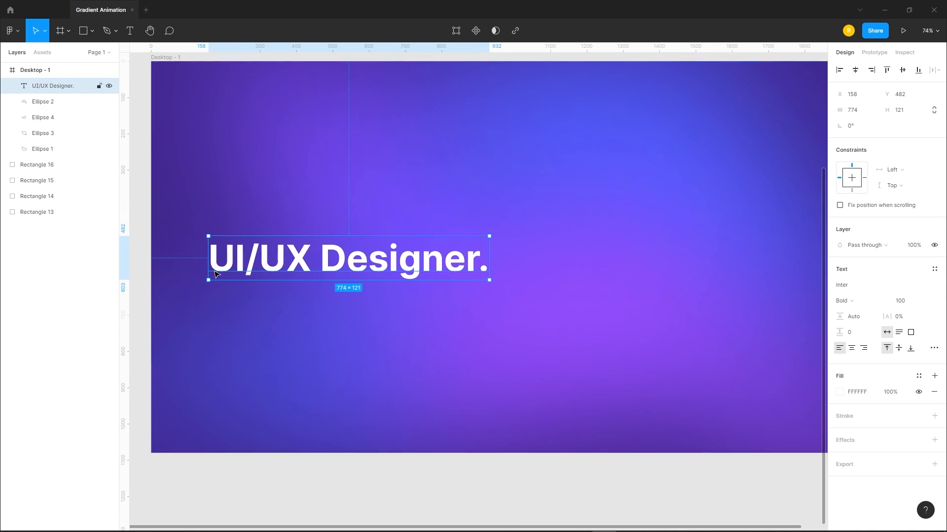
{"action": "key", "text": "Right"}
{"action": "key", "text": "Right"}
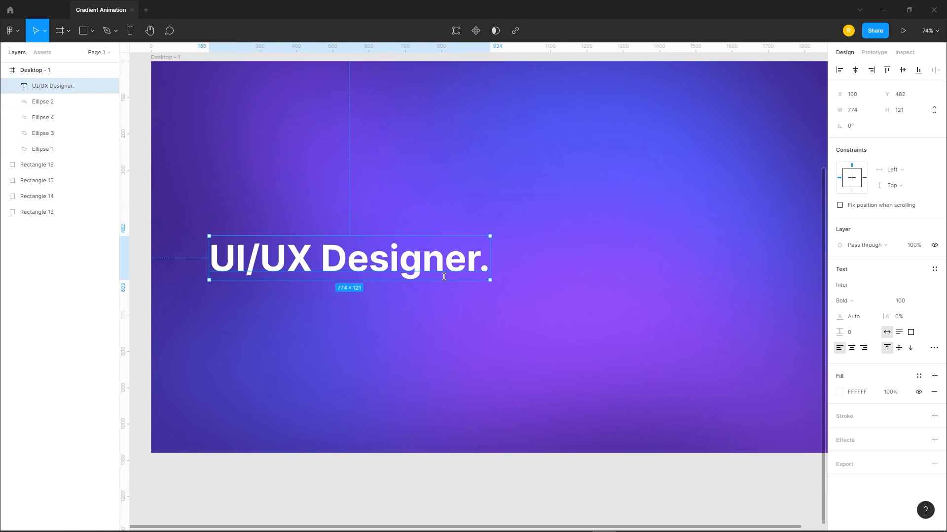
{"action": "scroll", "coordinate": [221, 163], "scroll_direction": "down", "scroll_amount": 3}
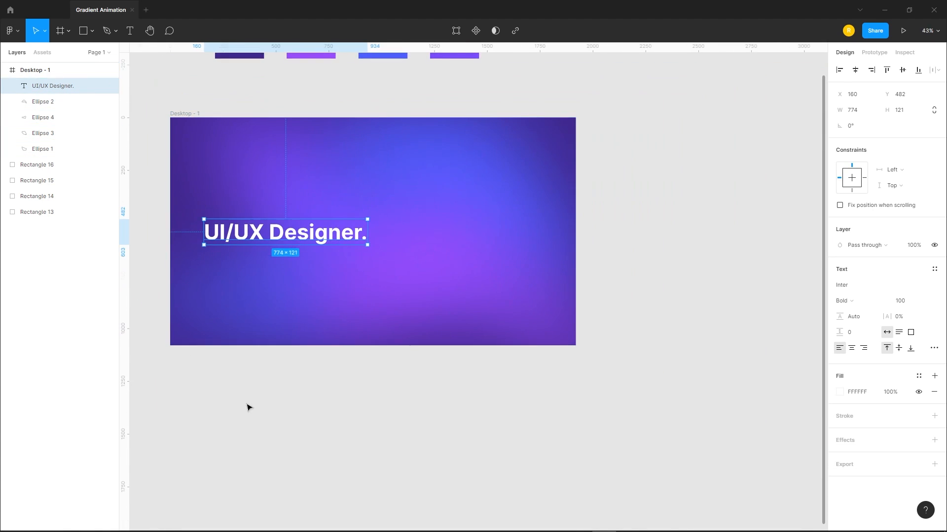
{"action": "left_click", "coordinate": [163, 227]}
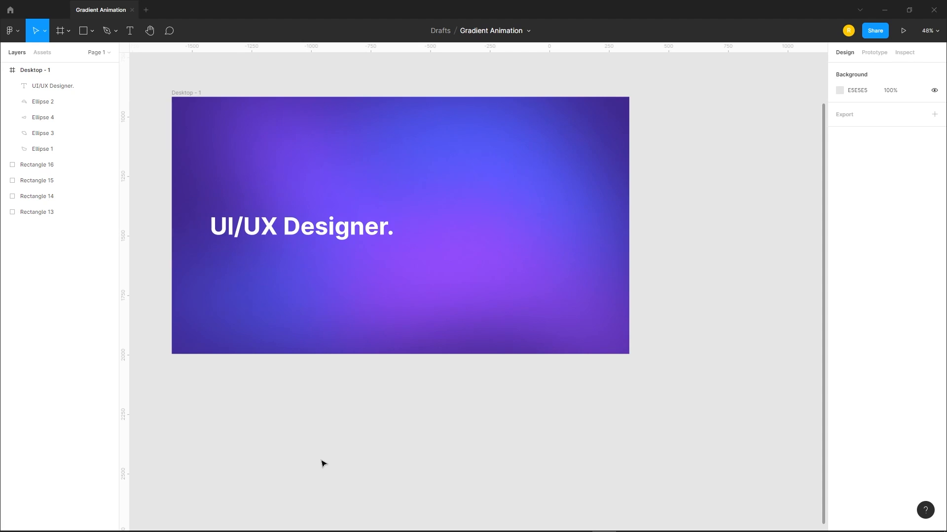
Set the headline's layer blend mode to Overlay
{"action": "scroll", "coordinate": [202, 389], "scroll_direction": "down", "scroll_amount": 1}
{"action": "scroll", "coordinate": [173, 409], "scroll_direction": "up", "scroll_amount": 1}
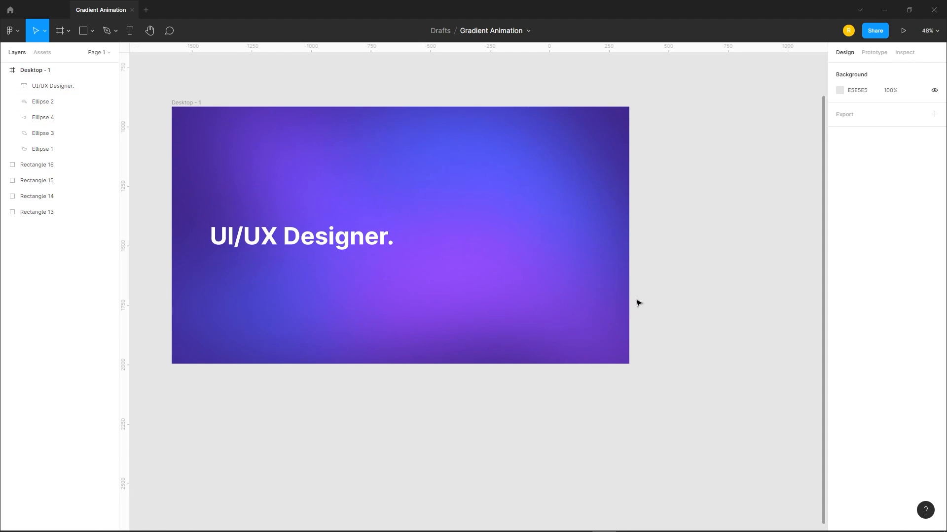
{"action": "scroll", "coordinate": [686, 298], "scroll_direction": "left", "scroll_amount": 1}
{"action": "scroll", "coordinate": [333, 411], "scroll_direction": "up", "scroll_amount": 1}
{"action": "left_click", "coordinate": [333, 245]}
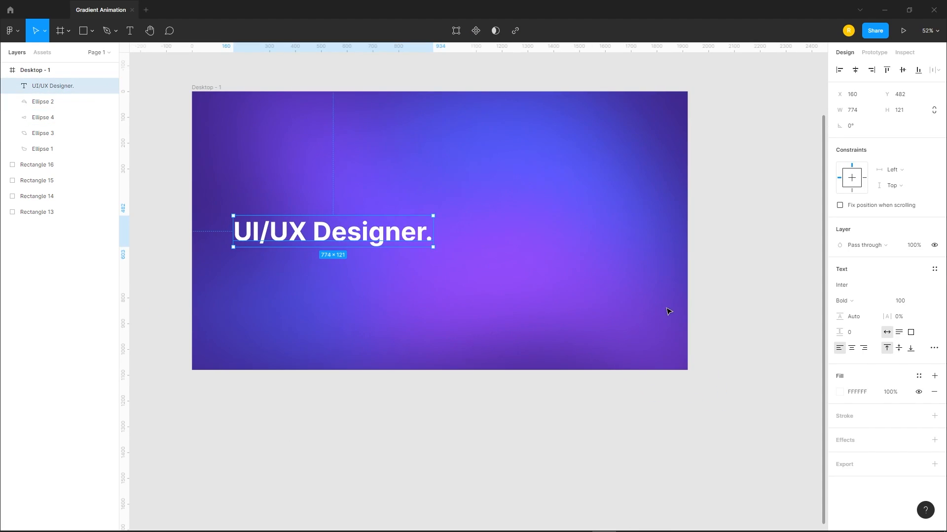
{"action": "left_click", "coordinate": [883, 246]}
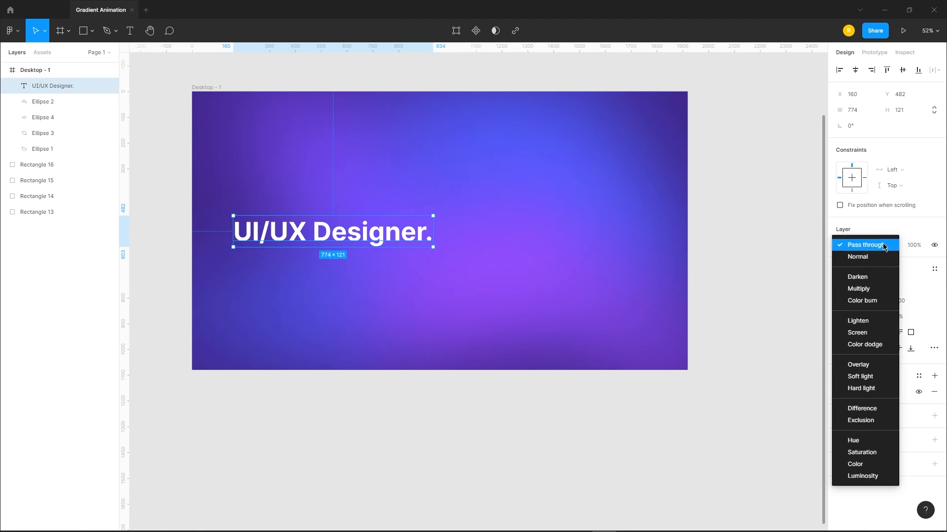
{"action": "left_click", "coordinate": [870, 365]}
{"action": "left_click", "coordinate": [736, 304]}
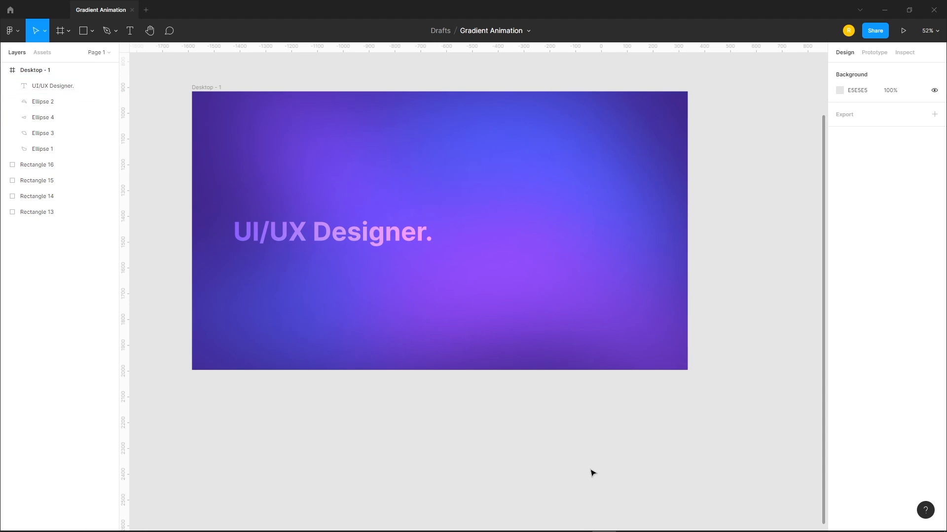
Duplicate the Desktop - 1 frame
{"action": "scroll", "coordinate": [289, 376], "scroll_direction": "down", "scroll_amount": 4}
{"action": "scroll", "coordinate": [289, 375], "scroll_direction": "up", "scroll_amount": 1}
{"action": "left_click", "coordinate": [198, 208]}
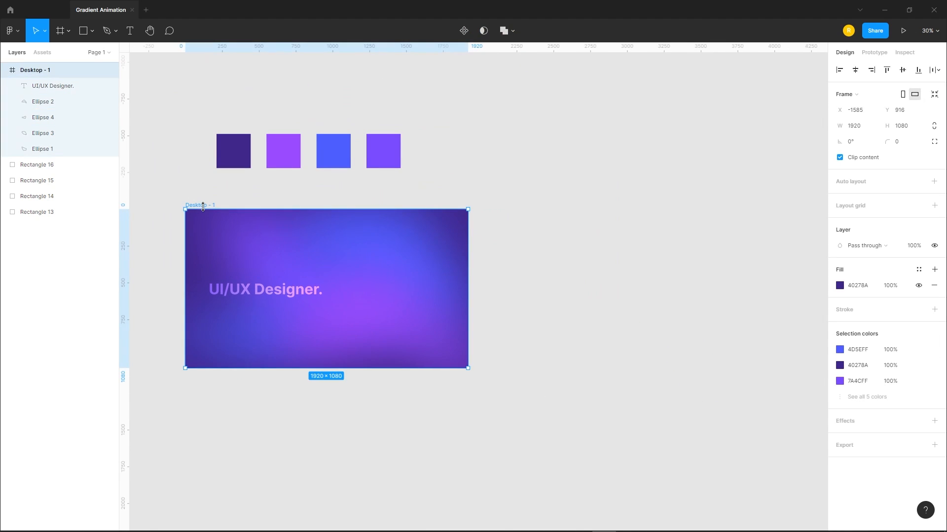
{"action": "key", "text": "ctrl+d"}
{"action": "left_click", "coordinate": [594, 448]}
{"action": "scroll", "coordinate": [765, 318], "scroll_direction": "up", "scroll_amount": 2}
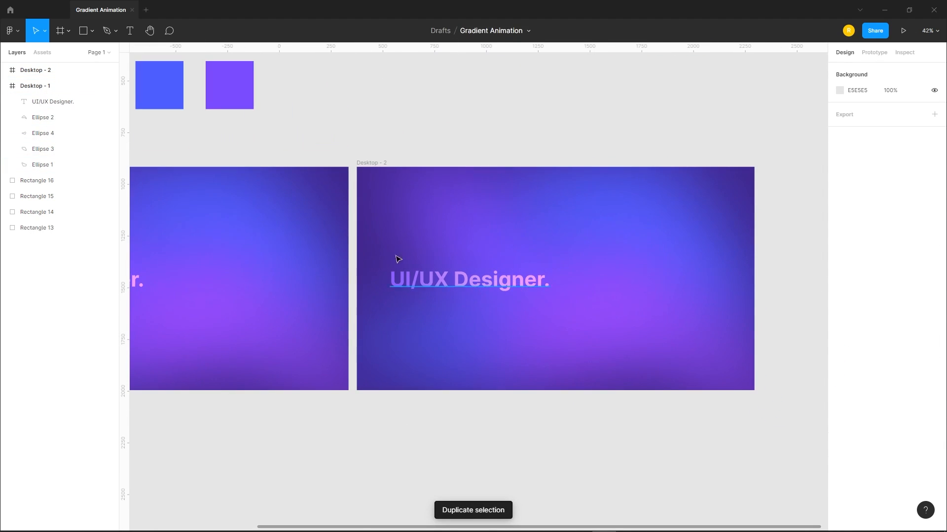
Reshape Ellipse 2 in Desktop - 2 into a broad triangle along the bottom edge, with its peak just above the headline's end
{"action": "left_click", "coordinate": [448, 278]}
{"action": "left_click", "coordinate": [677, 365]}
{"action": "left_click", "coordinate": [644, 333]}
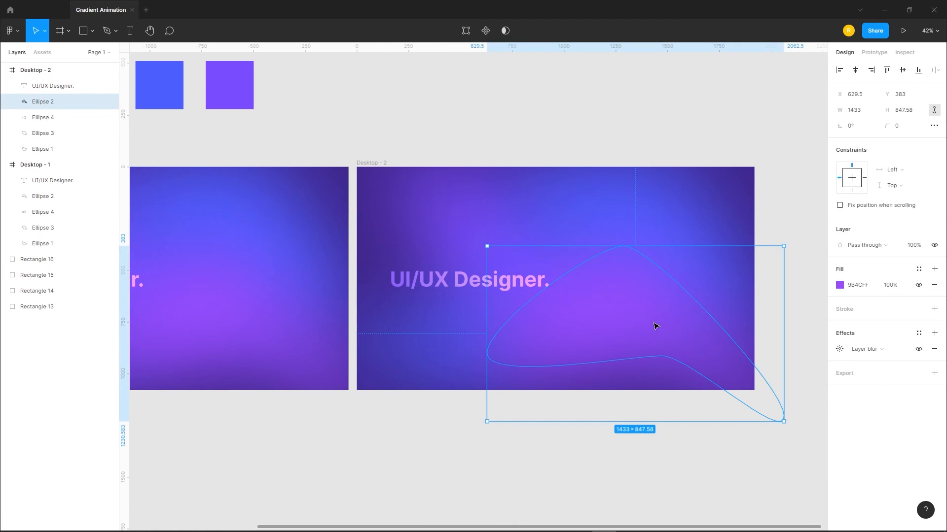
{"action": "double_click", "coordinate": [655, 326]}
{"action": "left_click_drag", "start_coordinate": [783, 416], "coordinate": [721, 389]}
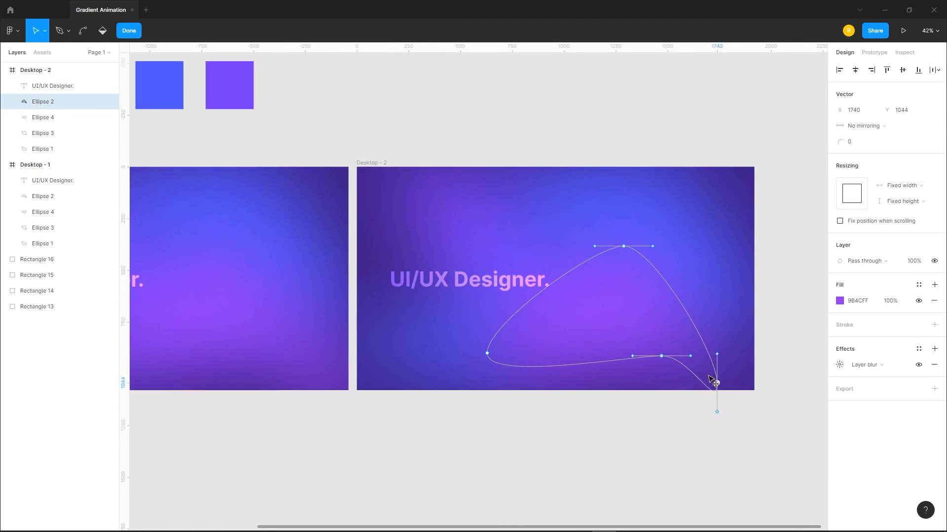
{"action": "left_click_drag", "start_coordinate": [663, 361], "coordinate": [380, 401]}
{"action": "left_click_drag", "start_coordinate": [488, 355], "coordinate": [445, 303]}
{"action": "left_click_drag", "start_coordinate": [488, 239], "coordinate": [518, 249]}
{"action": "left_click_drag", "start_coordinate": [623, 247], "coordinate": [590, 262]}
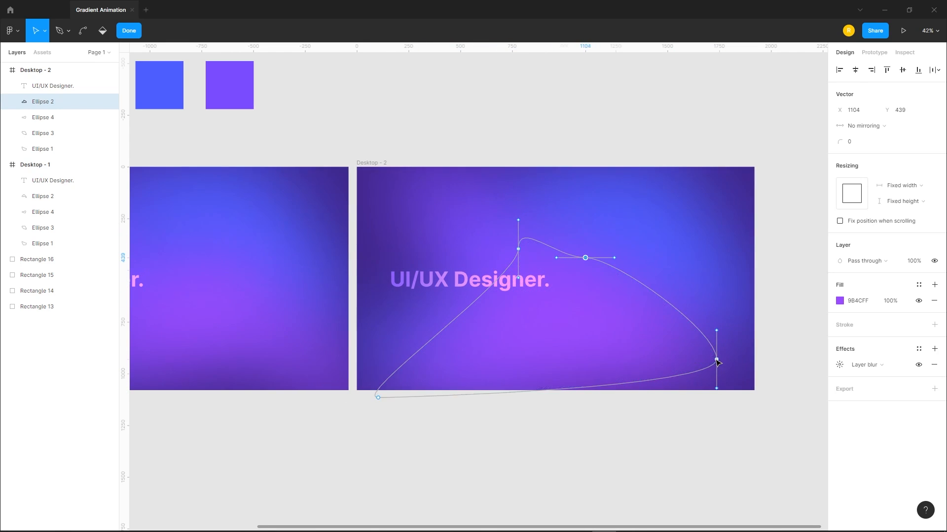
{"action": "left_click_drag", "start_coordinate": [717, 361], "coordinate": [729, 402]}
{"action": "left_click", "coordinate": [770, 336]}
Reshape blue Ellipse 3 in Desktop - 2, shifting its right side down past the frame edge and its lower-left point onto the headline
{"action": "double_click", "coordinate": [681, 268]}
{"action": "left_click_drag", "start_coordinate": [755, 337], "coordinate": [777, 388]}
{"action": "left_click_drag", "start_coordinate": [657, 160], "coordinate": [759, 233]}
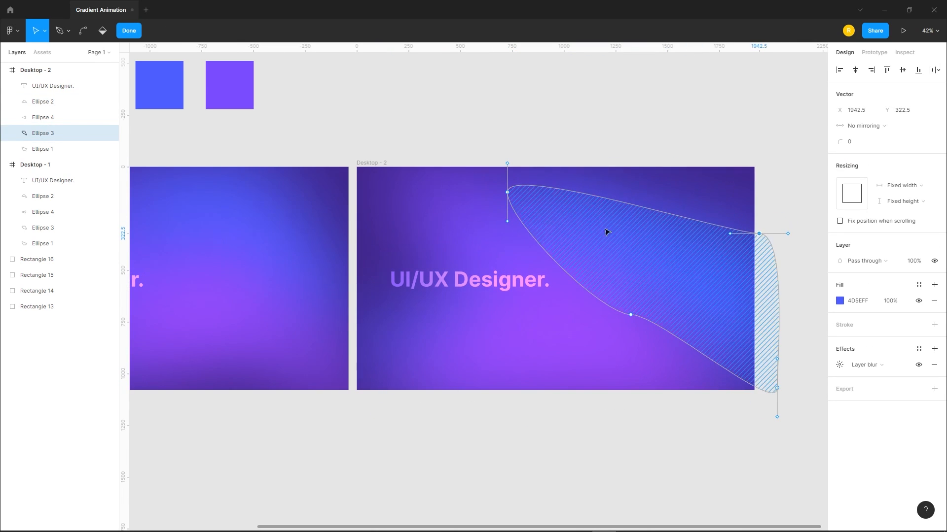
{"action": "mouse_move", "coordinate": [508, 193]}
{"action": "left_mouse_down"}
{"action": "mouse_move", "coordinate": [506, 184]}
{"action": "mouse_move", "coordinate": [542, 193]}
{"action": "mouse_move", "coordinate": [521, 184]}
{"action": "left_mouse_up"}
{"action": "left_click_drag", "start_coordinate": [632, 316], "coordinate": [555, 301]}
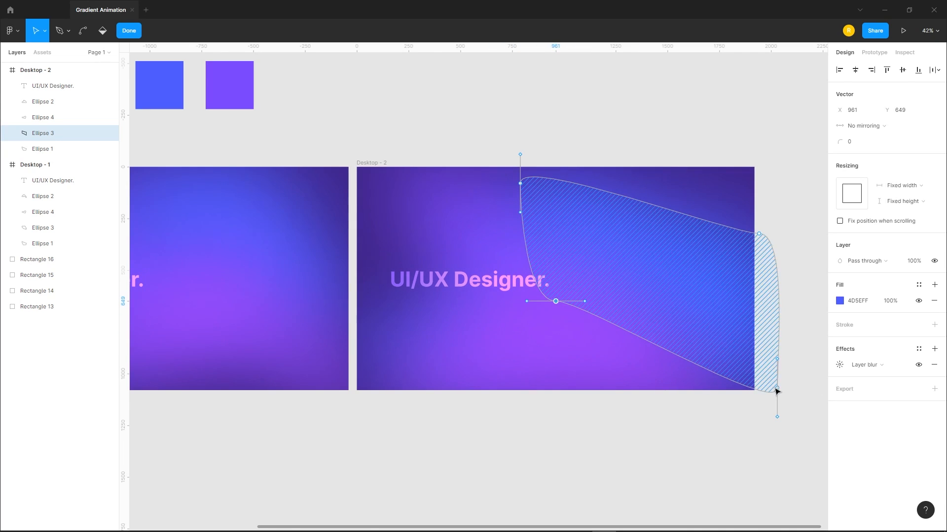
{"action": "left_click_drag", "start_coordinate": [777, 388], "coordinate": [757, 368]}
{"action": "left_click_drag", "start_coordinate": [730, 233], "coordinate": [735, 255]}
{"action": "left_click_drag", "start_coordinate": [521, 184], "coordinate": [580, 205]}
{"action": "left_click_drag", "start_coordinate": [556, 301], "coordinate": [460, 303]}
{"action": "key", "text": "Escape"}
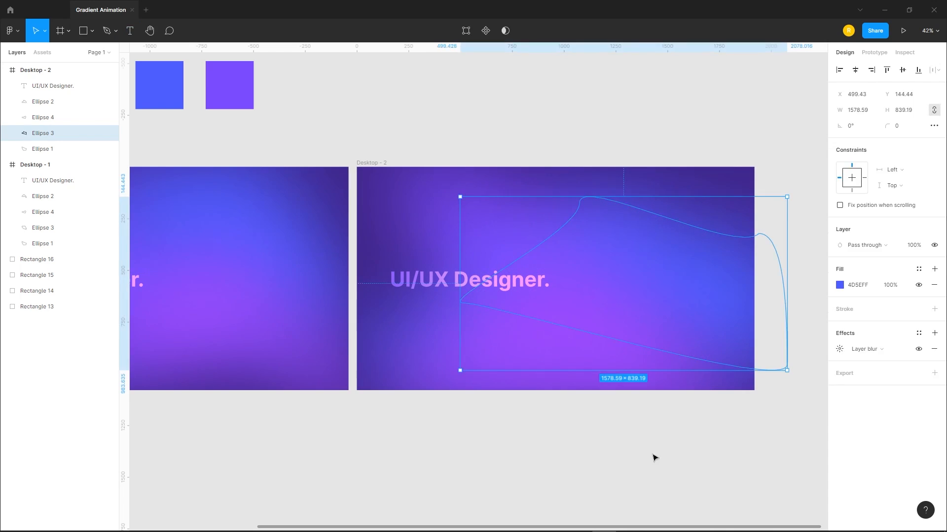
Reshape violet Ellipse 1 in Desktop - 2, moving its top point toward the upper middle and its lower points left around the headline
{"action": "left_click", "coordinate": [490, 400]}
{"action": "left_click", "coordinate": [423, 196]}
{"action": "key", "text": "Return"}
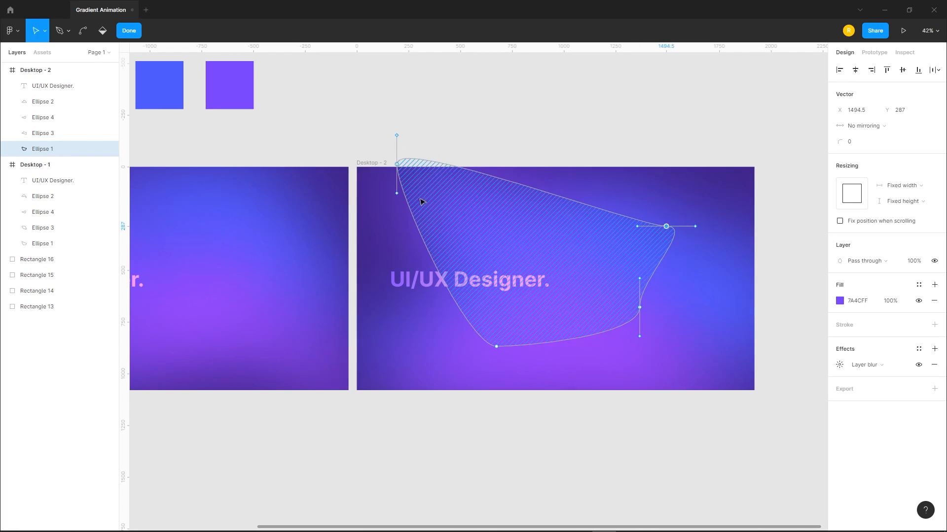
{"action": "left_click_drag", "start_coordinate": [496, 347], "coordinate": [389, 304]}
{"action": "left_click_drag", "start_coordinate": [400, 166], "coordinate": [497, 178]}
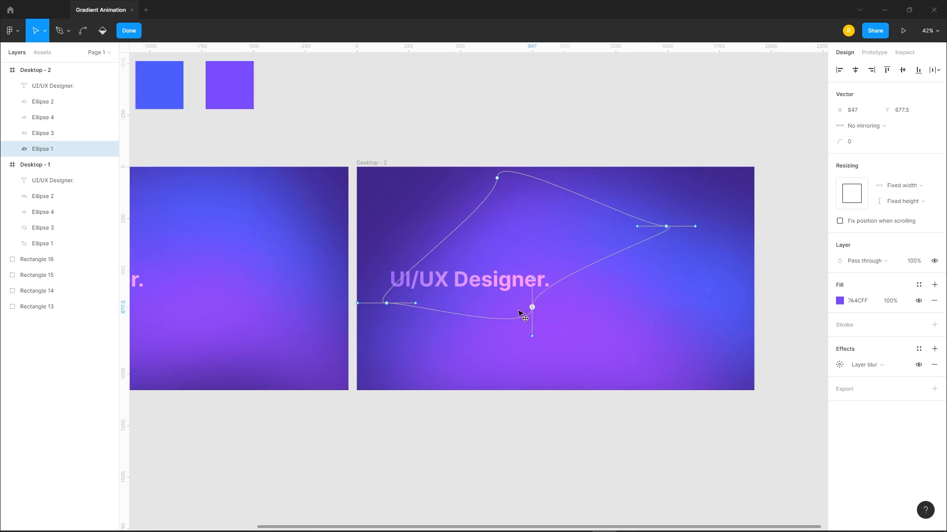
{"action": "left_click_drag", "start_coordinate": [418, 355], "coordinate": [490, 320]}
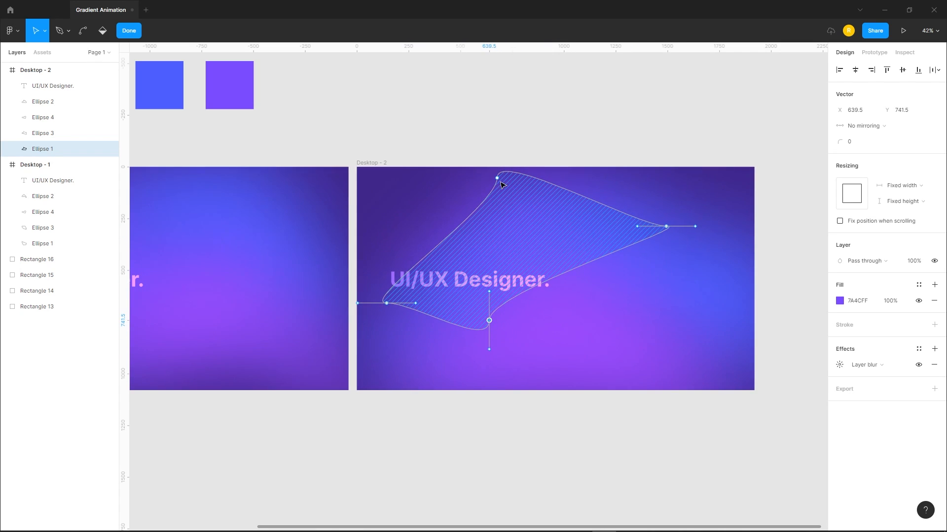
{"action": "mouse_move", "coordinate": [497, 179]}
{"action": "left_mouse_down"}
{"action": "mouse_move", "coordinate": [550, 148]}
{"action": "mouse_move", "coordinate": [489, 181]}
{"action": "left_mouse_up"}
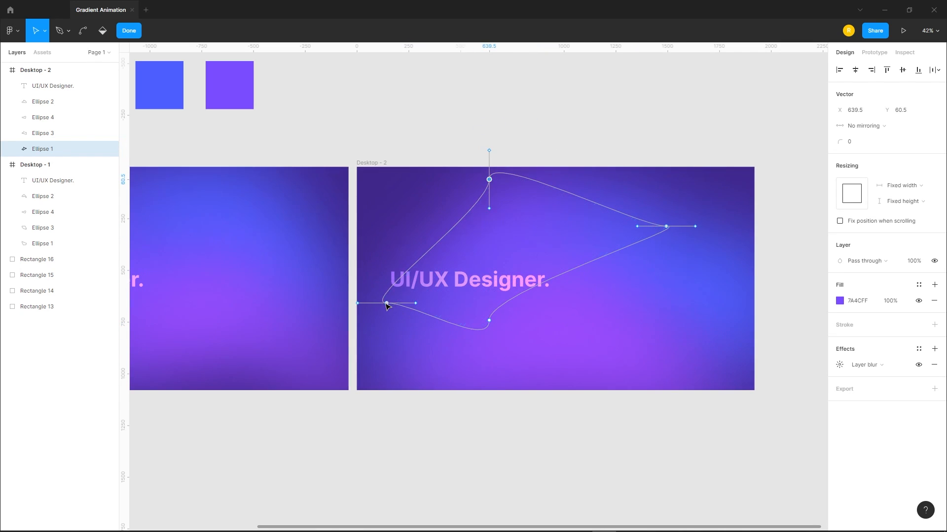
{"action": "left_click_drag", "start_coordinate": [416, 304], "coordinate": [410, 361]}
{"action": "left_click_drag", "start_coordinate": [386, 303], "coordinate": [390, 242]}
{"action": "key", "text": "Escape"}
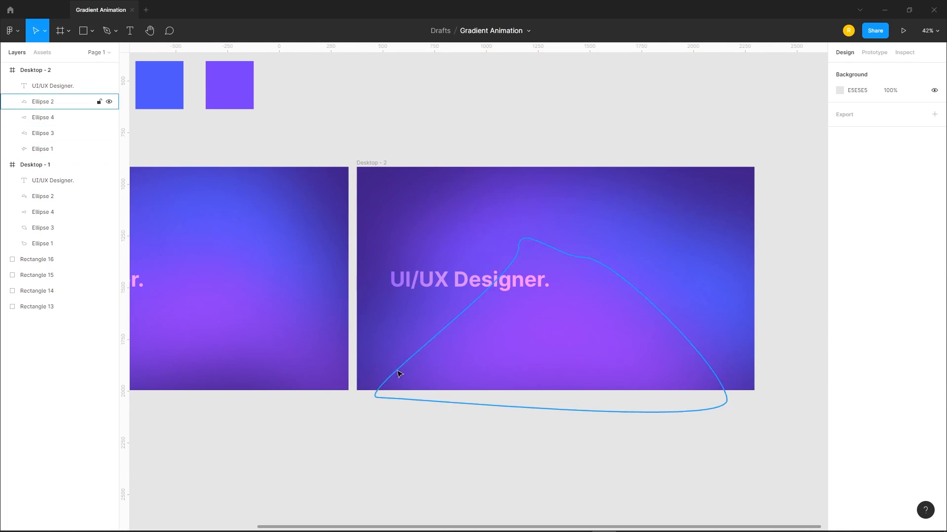
Reshape blue Ellipse 4 in Desktop - 2 so it rises above the headline's start and reaches beyond the frame's left edge
{"action": "left_click", "coordinate": [383, 345]}
{"action": "left_click_drag", "start_coordinate": [563, 318], "coordinate": [538, 400]}
{"action": "left_click_drag", "start_coordinate": [421, 339], "coordinate": [411, 331]}
{"action": "double_click", "coordinate": [388, 278]}
{"action": "left_click_drag", "start_coordinate": [484, 319], "coordinate": [409, 244]}
{"action": "left_click", "coordinate": [338, 250]}
{"action": "left_click_drag", "start_coordinate": [342, 253], "coordinate": [415, 304]}
{"action": "left_click_drag", "start_coordinate": [442, 401], "coordinate": [353, 359]}
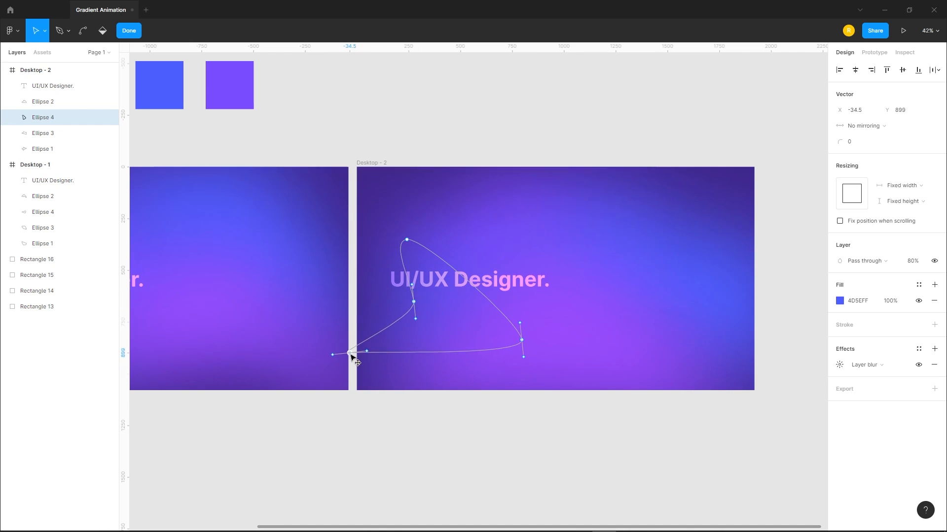
{"action": "left_click", "coordinate": [553, 473]}
{"action": "left_click", "coordinate": [553, 473]}
{"action": "scroll", "coordinate": [387, 375], "scroll_direction": "down", "scroll_amount": 3}
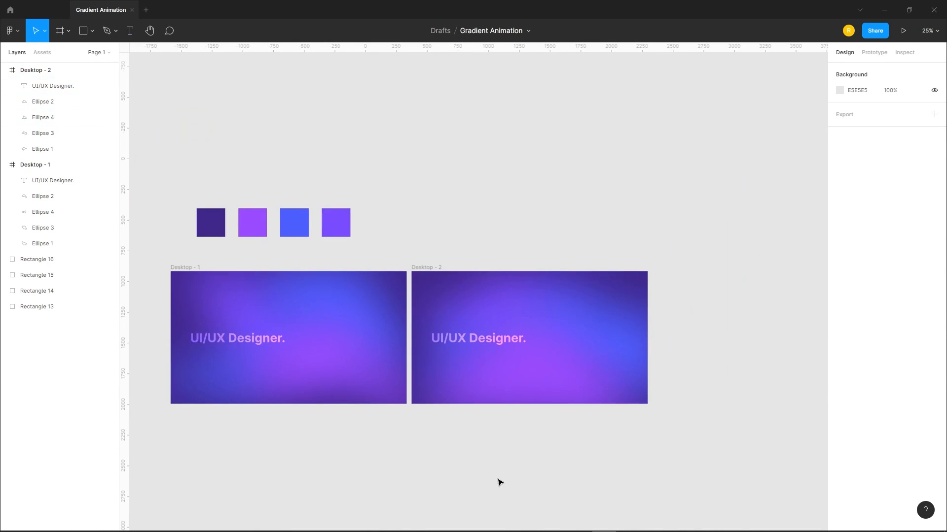
Duplicate the Desktop - 2 frame
{"action": "scroll", "coordinate": [493, 460], "scroll_direction": "down", "scroll_amount": 1}
{"action": "left_click", "coordinate": [433, 247]}
{"action": "key", "text": "ctrl+d"}
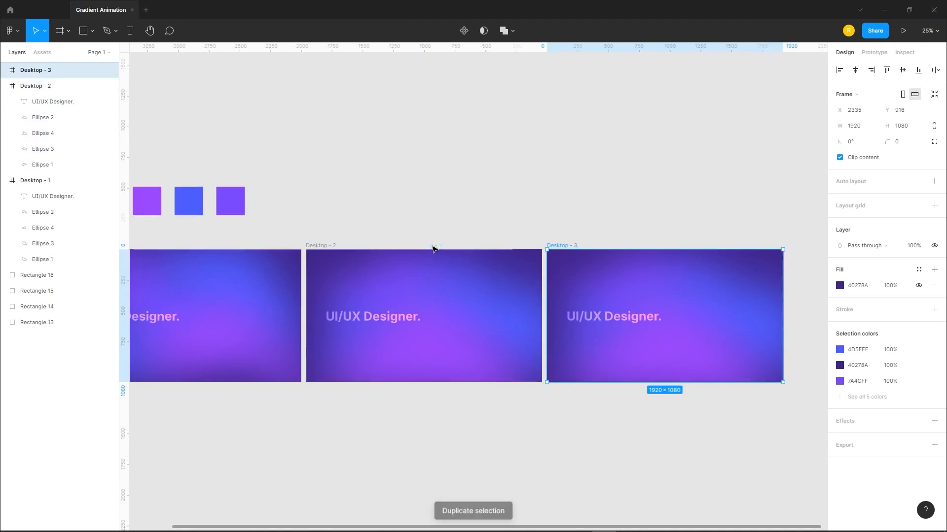
{"action": "left_click", "coordinate": [757, 306]}
{"action": "left_click", "coordinate": [721, 266], "text": "shift"}
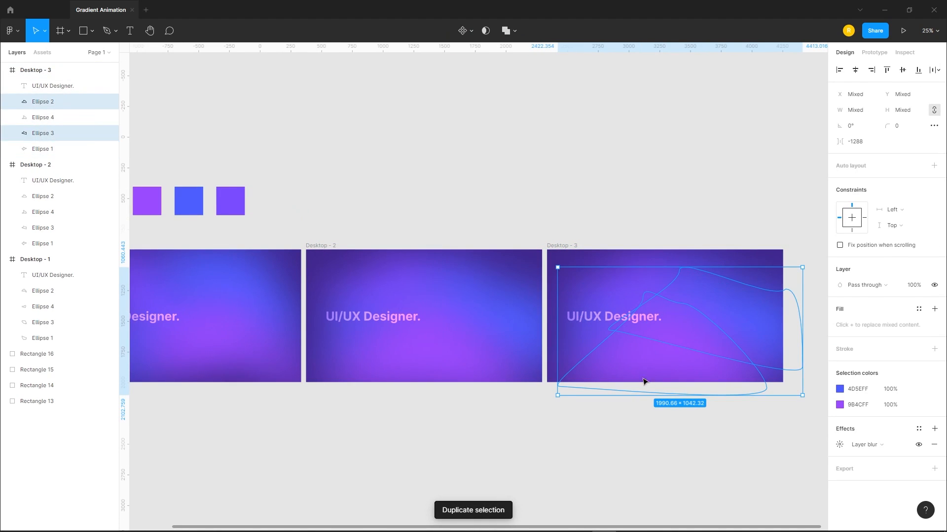
{"action": "left_click", "coordinate": [637, 419]}
{"action": "left_click", "coordinate": [661, 351]}
{"action": "scroll", "coordinate": [675, 359], "scroll_direction": "up", "scroll_amount": 3}
{"action": "double_click", "coordinate": [634, 361]}
{"action": "left_click_drag", "start_coordinate": [476, 407], "coordinate": [463, 379]}
{"action": "key", "text": "ctrl+z"}
{"action": "double_click", "coordinate": [533, 442]}
Reshape Ellipse 4 in Desktop - 3, moving its upper points above the headline and its lower-left point up beyond the left edge
{"action": "left_click", "coordinate": [502, 324]}
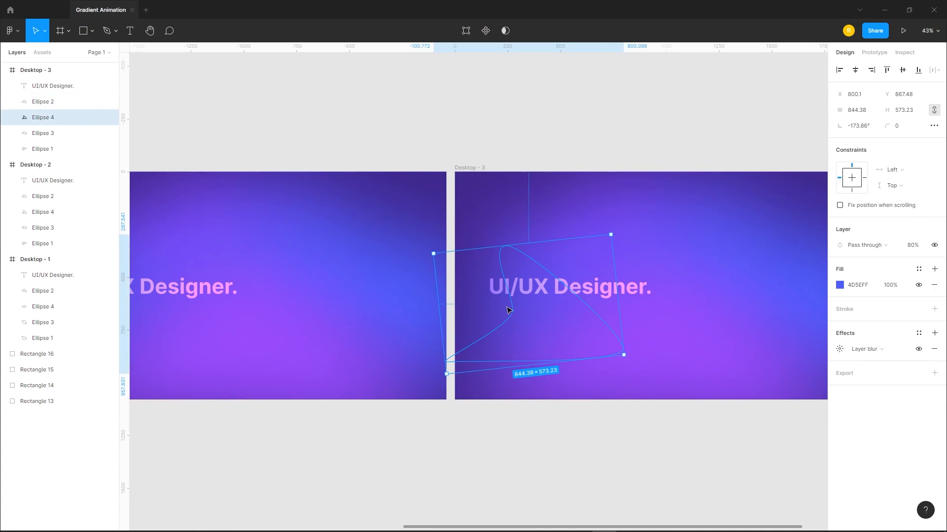
{"action": "double_click", "coordinate": [514, 326]}
{"action": "left_click_drag", "start_coordinate": [506, 245], "coordinate": [612, 193]}
{"action": "left_click_drag", "start_coordinate": [512, 309], "coordinate": [521, 201]}
{"action": "left_click_drag", "start_coordinate": [464, 360], "coordinate": [436, 253]}
{"action": "key", "text": "Escape"}
Reshape Ellipse 2 in Desktop - 3, extending its left point past the left edge and its lower-right point below the frame's bottom middle
{"action": "left_click", "coordinate": [596, 414]}
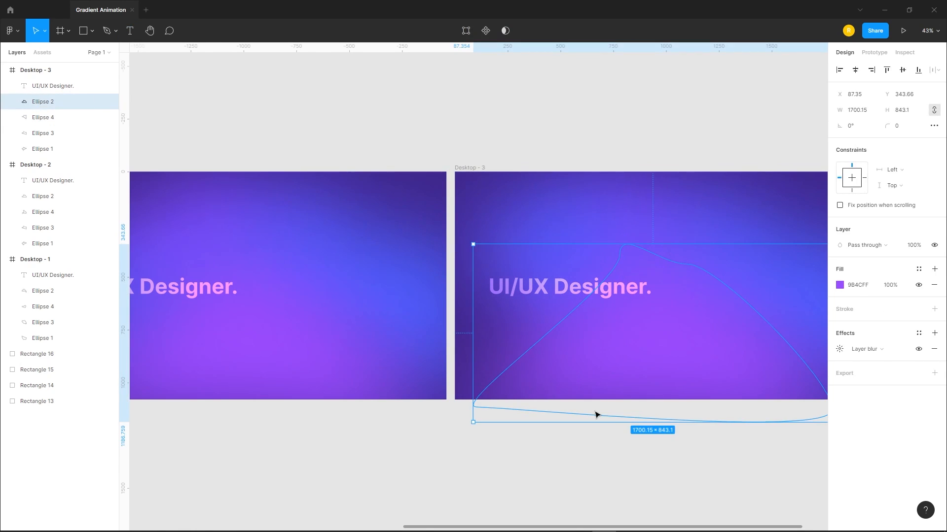
{"action": "double_click", "coordinate": [471, 402]}
{"action": "left_click_drag", "start_coordinate": [438, 371], "coordinate": [395, 306]}
{"action": "scroll", "coordinate": [546, 346], "scroll_direction": "down", "scroll_amount": 1}
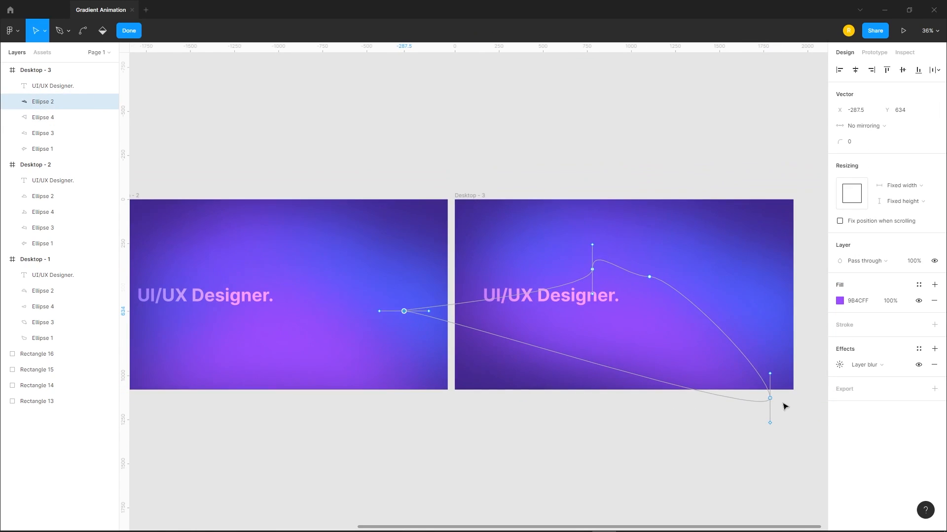
{"action": "left_click_drag", "start_coordinate": [770, 400], "coordinate": [641, 434]}
{"action": "left_click_drag", "start_coordinate": [649, 276], "coordinate": [701, 283]}
{"action": "mouse_move", "coordinate": [592, 269]}
{"action": "left_mouse_down"}
{"action": "mouse_move", "coordinate": [569, 240]}
{"action": "mouse_move", "coordinate": [593, 255]}
{"action": "left_mouse_up"}
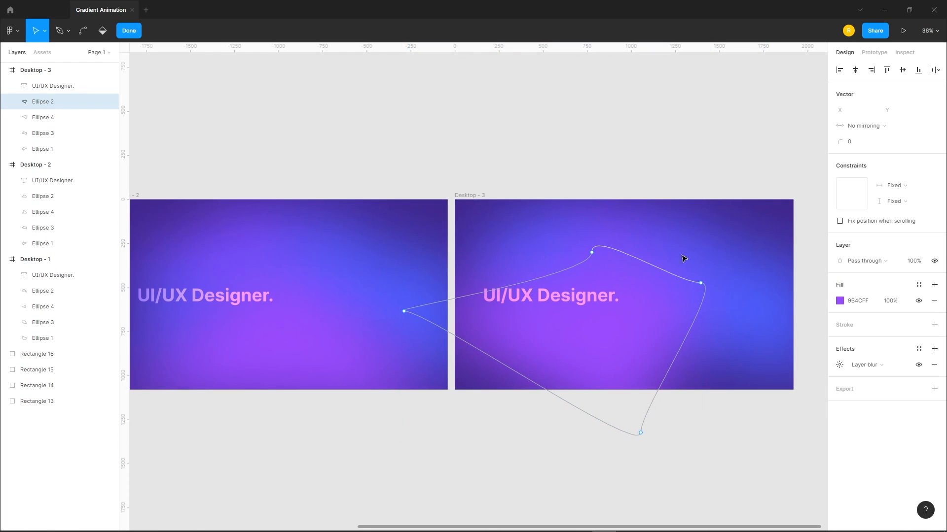
{"action": "key", "text": "Escape"}
{"action": "key", "text": "Escape"}
Reshape violet Ellipse 1 in Desktop - 3, shifting all its points toward the frame's upper-right area
{"action": "double_click", "coordinate": [608, 229]}
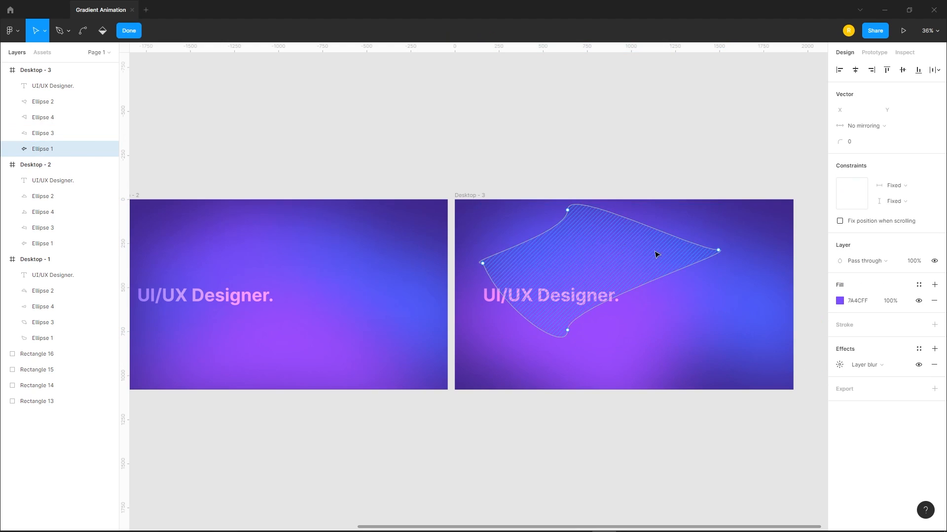
{"action": "left_click_drag", "start_coordinate": [568, 206], "coordinate": [723, 182]}
{"action": "left_click_drag", "start_coordinate": [718, 249], "coordinate": [742, 294]}
{"action": "left_click_drag", "start_coordinate": [483, 264], "coordinate": [612, 191]}
{"action": "left_click_drag", "start_coordinate": [568, 330], "coordinate": [617, 341]}
{"action": "left_click_drag", "start_coordinate": [722, 180], "coordinate": [784, 217]}
{"action": "left_click_drag", "start_coordinate": [616, 340], "coordinate": [564, 260]}
{"action": "left_click", "coordinate": [650, 414]}
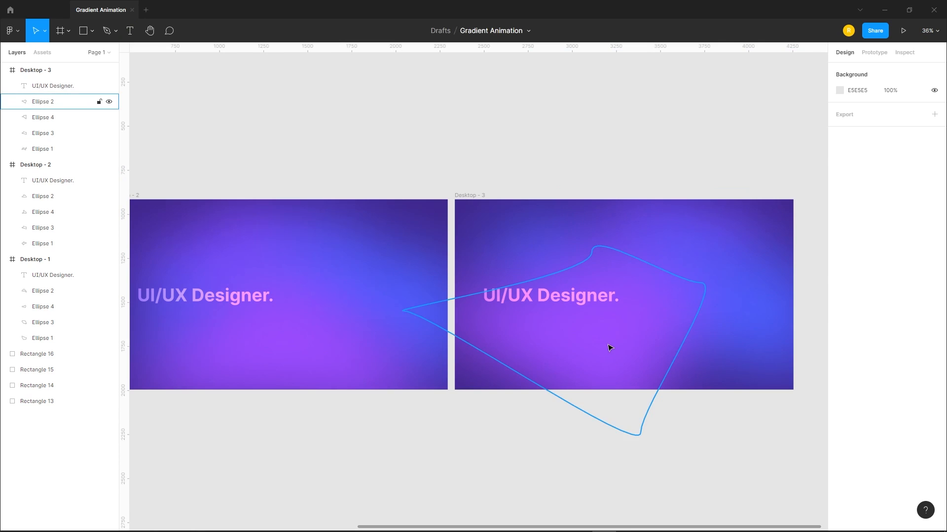
Reshape Ellipse 2 in Desktop - 3, lowering its top and right points, raising its left point, shifting its bottom point left and adjusting a curve handle
{"action": "left_click", "coordinate": [606, 340]}
{"action": "double_click", "coordinate": [601, 329]}
{"action": "left_click_drag", "start_coordinate": [592, 252], "coordinate": [607, 316]}
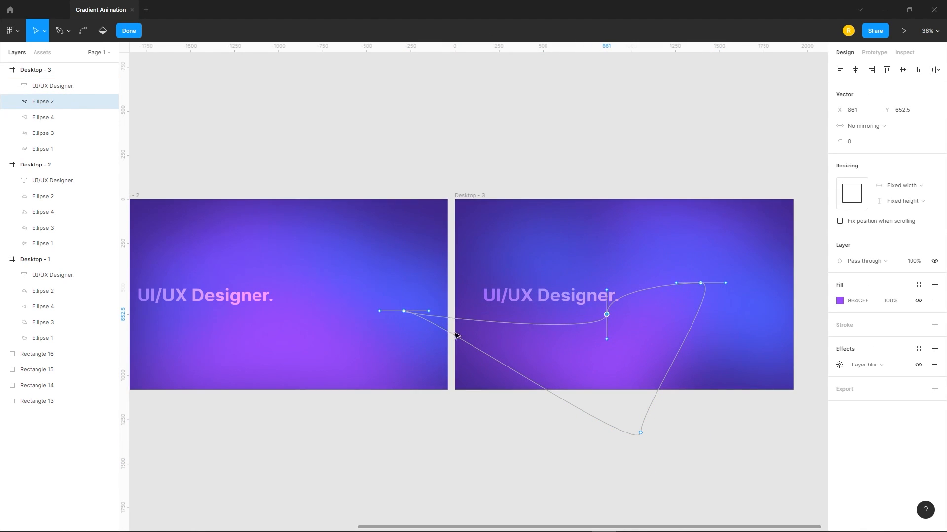
{"action": "left_click_drag", "start_coordinate": [404, 311], "coordinate": [409, 243]}
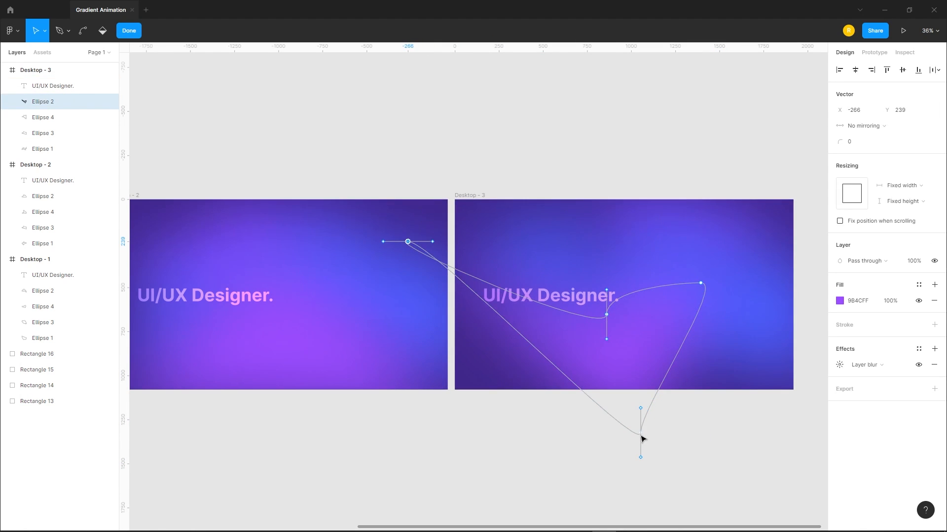
{"action": "left_click_drag", "start_coordinate": [642, 434], "coordinate": [559, 439]}
{"action": "left_click_drag", "start_coordinate": [606, 314], "coordinate": [604, 330]}
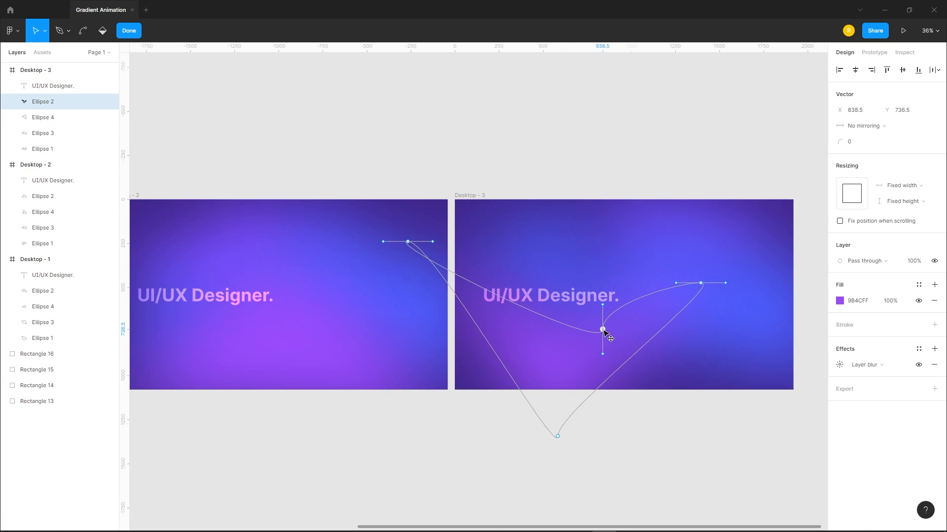
{"action": "left_click_drag", "start_coordinate": [701, 284], "coordinate": [693, 348]}
{"action": "left_click_drag", "start_coordinate": [604, 306], "coordinate": [666, 310]}
{"action": "left_click_drag", "start_coordinate": [603, 355], "coordinate": [593, 332]}
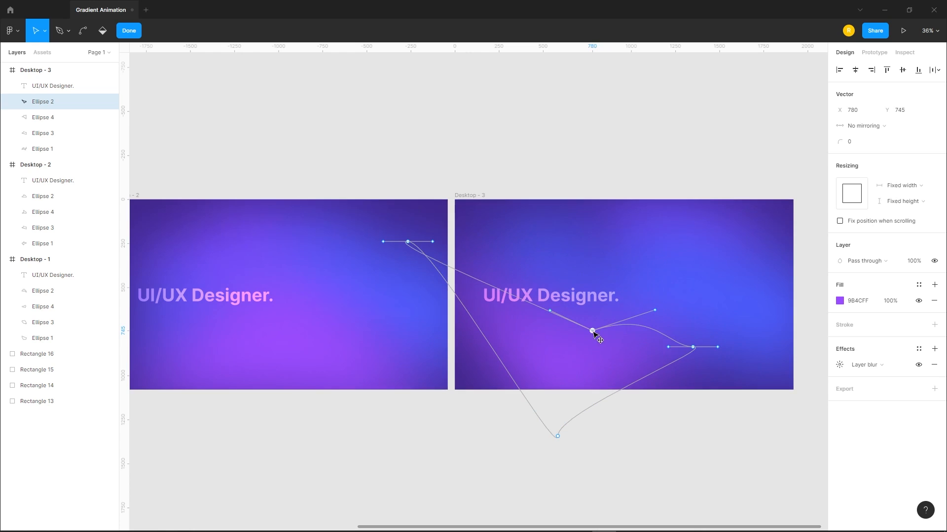
{"action": "double_click", "coordinate": [741, 476]}
{"action": "left_click", "coordinate": [741, 476]}
Reshape blue Ellipse 3 in Desktop - 3, moving its bottom and right points outside the frame, its left point above the headline and its top point lower
{"action": "double_click", "coordinate": [736, 311]}
{"action": "left_click_drag", "start_coordinate": [821, 371], "coordinate": [754, 409]}
{"action": "left_click_drag", "start_coordinate": [544, 317], "coordinate": [482, 258]}
{"action": "left_click_drag", "start_coordinate": [643, 231], "coordinate": [644, 285]}
{"action": "left_click_drag", "start_coordinate": [797, 257], "coordinate": [819, 292]}
{"action": "left_click", "coordinate": [647, 444]}
Duplicate the Desktop - 3 frame
{"action": "scroll", "coordinate": [394, 358], "scroll_direction": "down", "scroll_amount": 5}
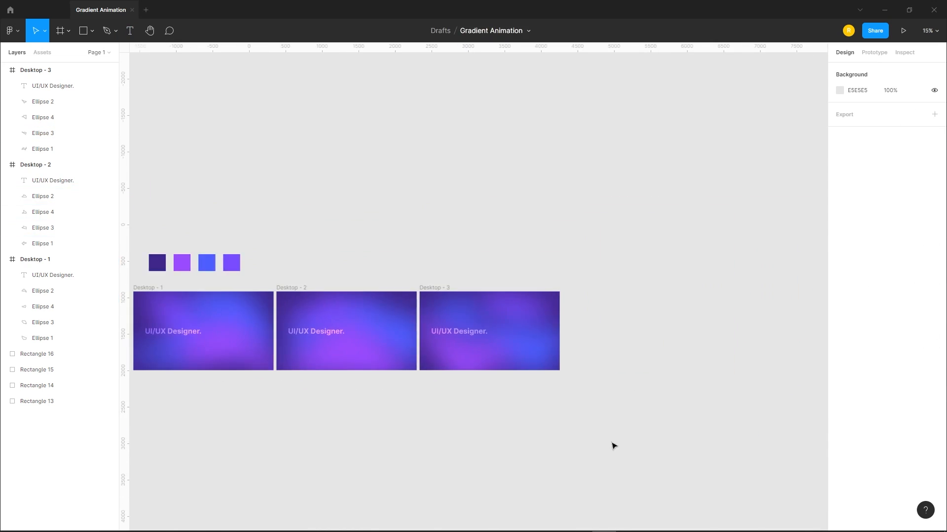
{"action": "scroll", "coordinate": [450, 275], "scroll_direction": "down", "scroll_amount": 1}
{"action": "left_click", "coordinate": [445, 276]}
{"action": "key", "text": "ctrl+d"}
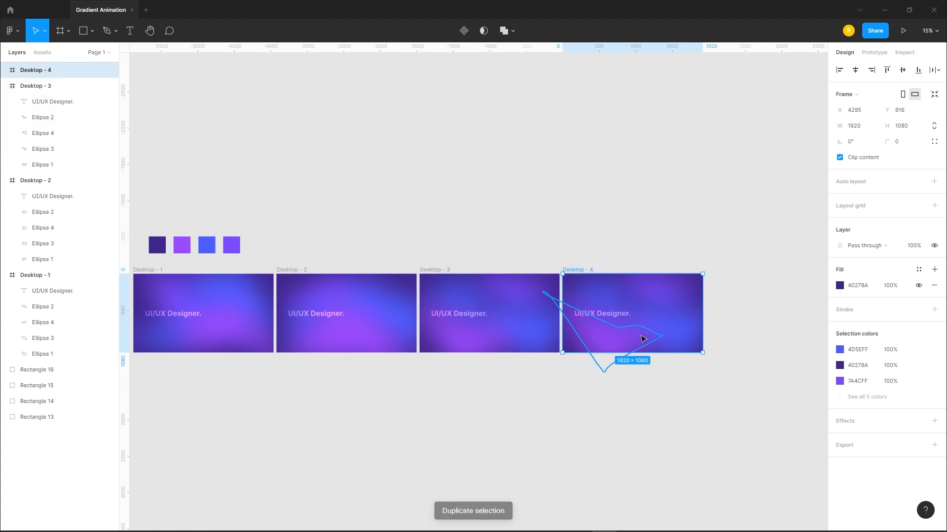
{"action": "left_click", "coordinate": [580, 435]}
Reshape Ellipse 2 in Desktop - 4 to cover the frame's left part, with points above, left of and below the frame and one above the headline
{"action": "scroll", "coordinate": [624, 425], "scroll_direction": "up", "scroll_amount": 3}
{"action": "left_click", "coordinate": [603, 283]}
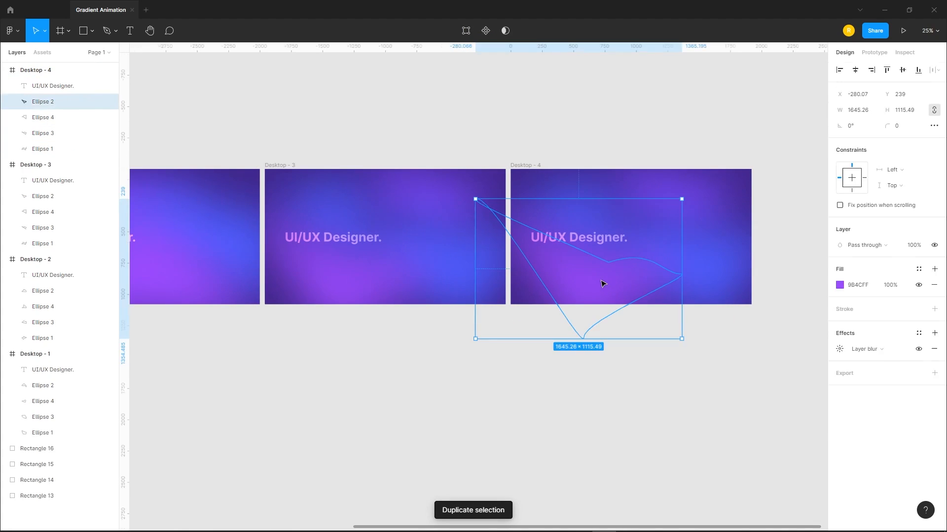
{"action": "double_click", "coordinate": [497, 210]}
{"action": "left_click_drag", "start_coordinate": [476, 199], "coordinate": [512, 169]}
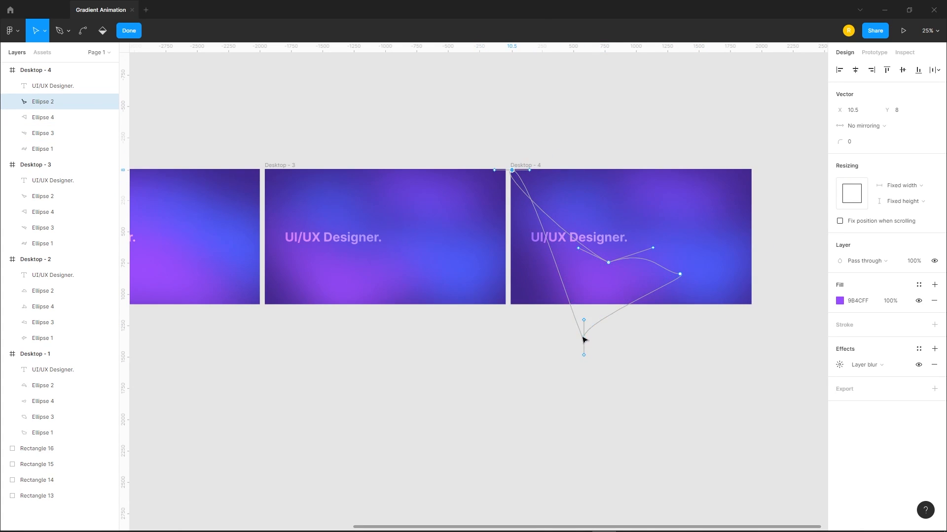
{"action": "left_click_drag", "start_coordinate": [584, 338], "coordinate": [453, 264]}
{"action": "left_click_drag", "start_coordinate": [680, 274], "coordinate": [615, 350]}
{"action": "scroll", "coordinate": [600, 256], "scroll_direction": "up", "scroll_amount": 3}
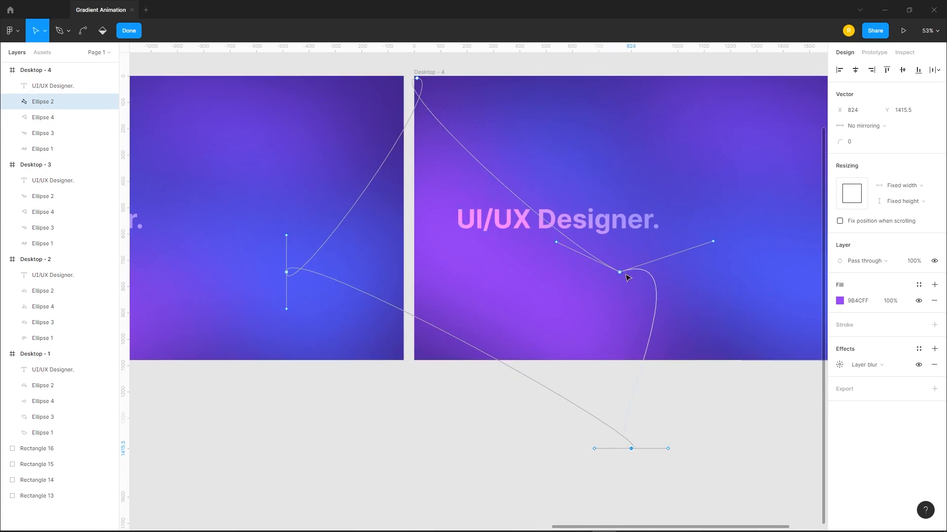
{"action": "left_click_drag", "start_coordinate": [619, 273], "coordinate": [538, 209]}
{"action": "scroll", "coordinate": [552, 230], "scroll_direction": "down", "scroll_amount": 4}
{"action": "left_click_drag", "start_coordinate": [485, 157], "coordinate": [504, 137]}
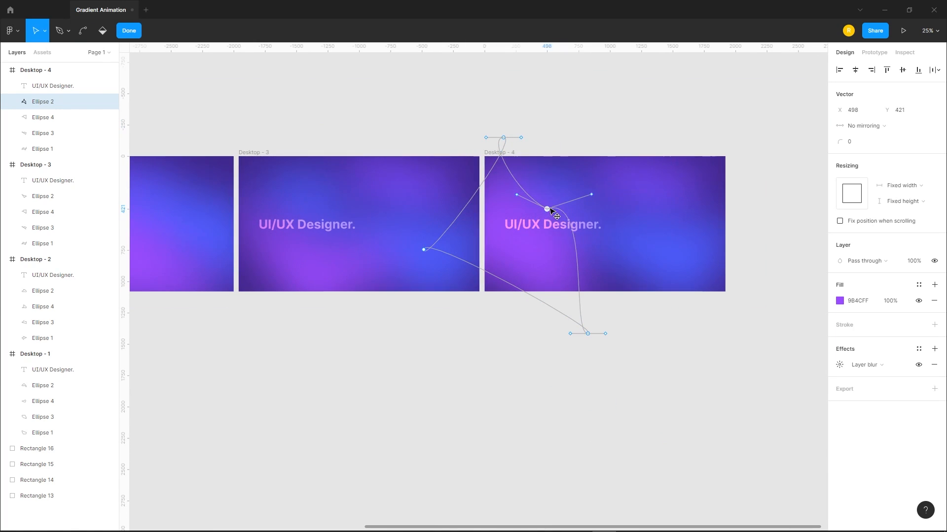
{"action": "left_click_drag", "start_coordinate": [588, 337], "coordinate": [594, 313]}
Reshape Ellipse 4 in Desktop - 4, moving its points rightward so they span the frame's upper middle and lower centre
{"action": "left_click", "coordinate": [565, 188]}
{"action": "double_click", "coordinate": [565, 188]}
{"action": "left_click_drag", "start_coordinate": [579, 170], "coordinate": [658, 160]}
{"action": "left_click_drag", "start_coordinate": [473, 205], "coordinate": [589, 192]}
{"action": "left_click_drag", "start_coordinate": [584, 262], "coordinate": [609, 274]}
{"action": "double_click", "coordinate": [669, 363]}
Reshape Ellipse 3 in Desktop - 4, moving its bottom point farther below the frame, its inner point down-right and stretching the right curve handle upward
{"action": "double_click", "coordinate": [655, 274]}
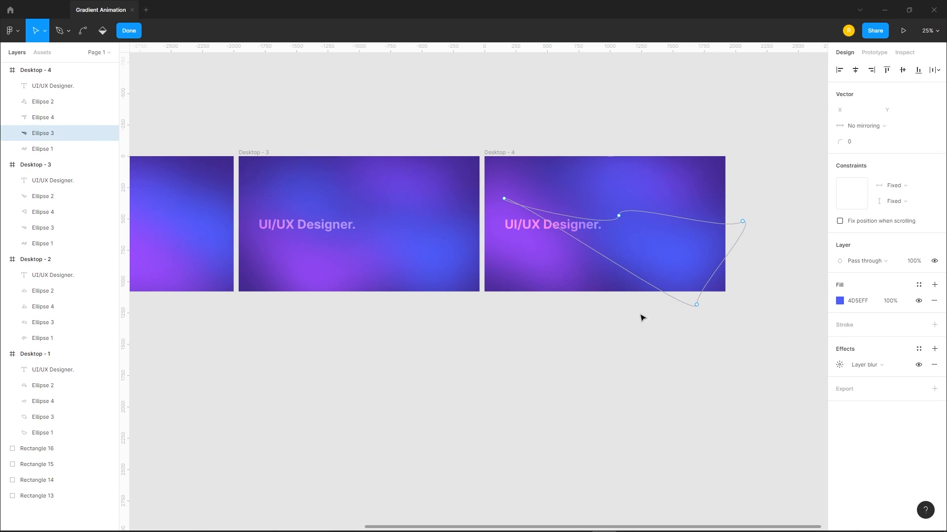
{"action": "left_click_drag", "start_coordinate": [698, 306], "coordinate": [614, 334]}
{"action": "left_click_drag", "start_coordinate": [729, 237], "coordinate": [763, 130]}
{"action": "left_click_drag", "start_coordinate": [618, 216], "coordinate": [719, 280]}
{"action": "double_click", "coordinate": [722, 382]}
Reshape Ellipse 1 in Desktop - 4, moving both lower points close to the bottom edge and the upper-left point down inside the frame
{"action": "double_click", "coordinate": [684, 180]}
{"action": "scroll", "coordinate": [684, 181], "scroll_direction": "up", "scroll_amount": 3}
{"action": "left_click_drag", "start_coordinate": [512, 189], "coordinate": [551, 296]}
{"action": "left_click_drag", "start_coordinate": [690, 225], "coordinate": [697, 291]}
{"action": "left_click_drag", "start_coordinate": [562, 120], "coordinate": [550, 174]}
{"action": "left_click", "coordinate": [550, 116]}
Extend Ellipse 4's upper-right point past the right edge of Desktop - 4 and shift its inner point slightly down-left
{"action": "double_click", "coordinate": [619, 156]}
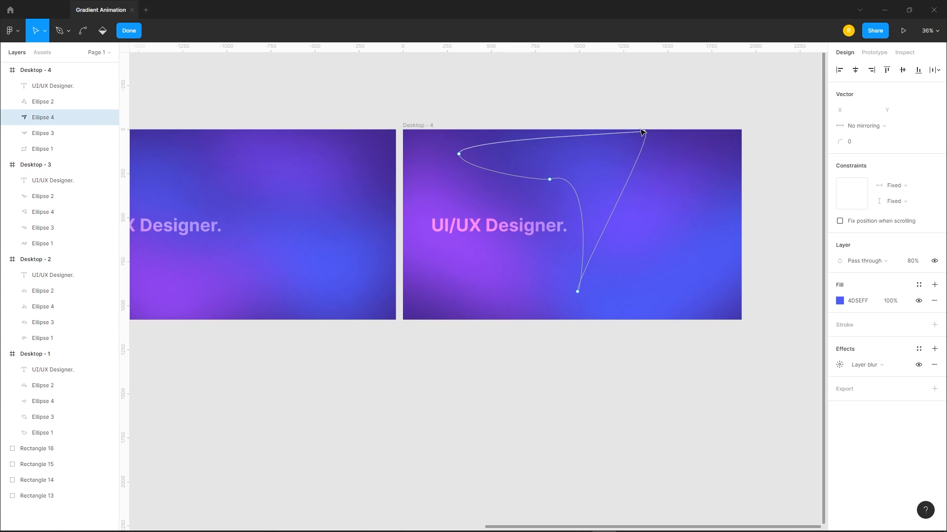
{"action": "left_click_drag", "start_coordinate": [645, 133], "coordinate": [757, 202]}
{"action": "left_click_drag", "start_coordinate": [549, 179], "coordinate": [540, 191]}
{"action": "left_click", "coordinate": [709, 406]}
{"action": "left_click", "coordinate": [702, 392]}
Flatten Ellipse 3 along the bottom of Desktop - 4, from beyond the left edge to the lower-right corner, adjusting the corner's curve handle
{"action": "double_click", "coordinate": [696, 282]}
{"action": "left_click_drag", "start_coordinate": [808, 238], "coordinate": [764, 333]}
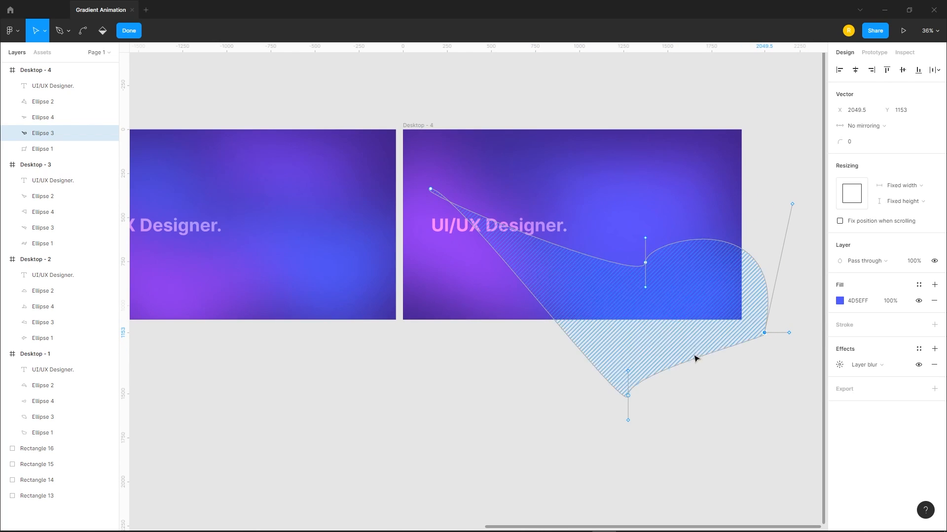
{"action": "left_click_drag", "start_coordinate": [628, 395], "coordinate": [580, 306]}
{"action": "left_click_drag", "start_coordinate": [503, 248], "coordinate": [427, 269]}
{"action": "left_click_drag", "start_coordinate": [764, 333], "coordinate": [743, 290]}
{"action": "left_click_drag", "start_coordinate": [768, 290], "coordinate": [706, 343]}
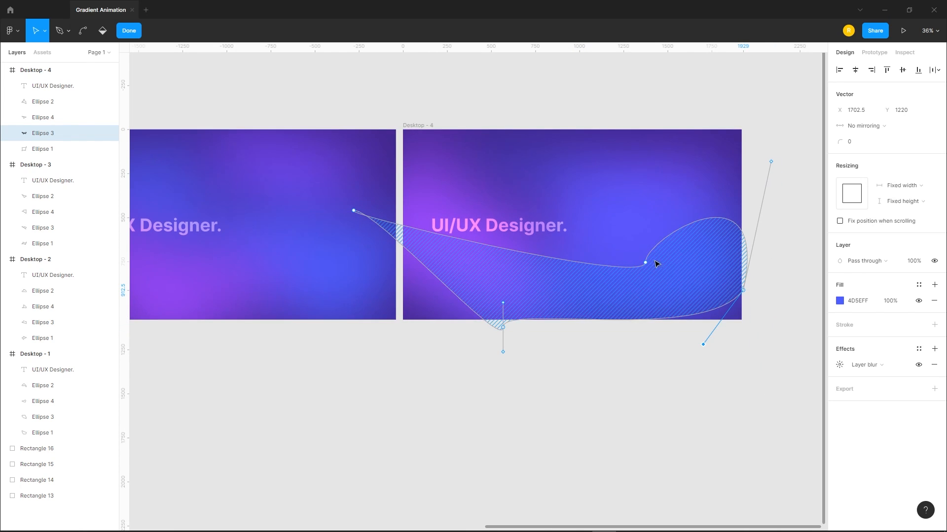
{"action": "left_click_drag", "start_coordinate": [646, 262], "coordinate": [693, 288]}
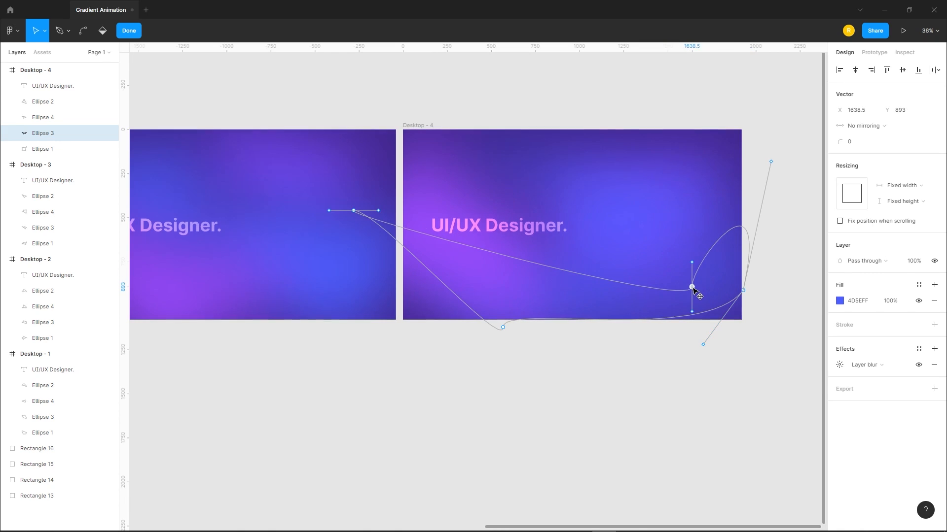
{"action": "double_click", "coordinate": [772, 260]}
{"action": "left_click", "coordinate": [562, 347]}
Move the Desktop - 2, Desktop - 3 and Desktop - 4 frames together down and to the right, away from Desktop - 1
{"action": "scroll", "coordinate": [661, 360], "scroll_direction": "down", "scroll_amount": 5}
{"action": "scroll", "coordinate": [567, 387], "scroll_direction": "up", "scroll_amount": 4}
{"action": "left_click", "coordinate": [334, 157]}
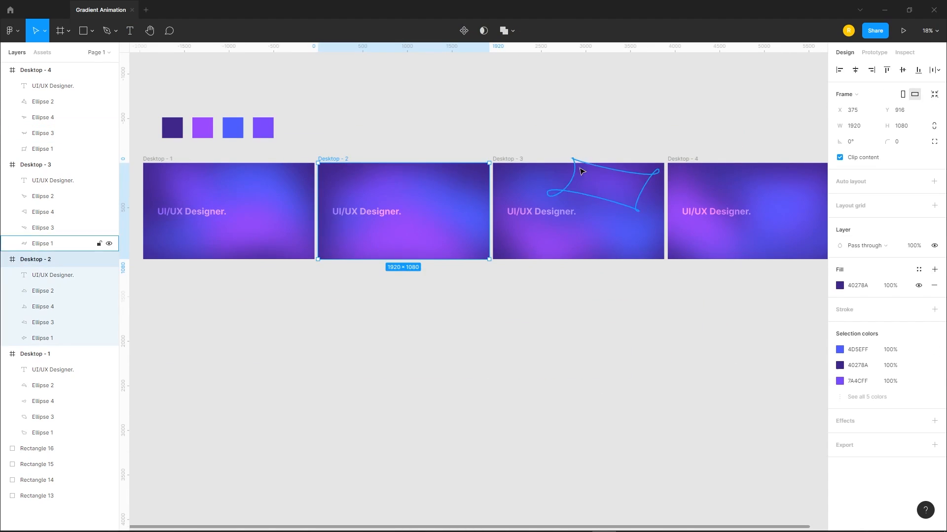
{"action": "left_click", "coordinate": [507, 160], "text": "shift"}
{"action": "left_click", "coordinate": [682, 158], "text": "shift"}
{"action": "left_click_drag", "start_coordinate": [682, 158], "coordinate": [713, 238]}
Spread the copied frames apart in a staggered layout, with Desktop - 2 raised, Desktop - 3 lowest and Desktop - 4 at the far right
{"action": "left_click", "coordinate": [525, 177]}
{"action": "left_click", "coordinate": [695, 177], "text": "shift"}
{"action": "scroll", "coordinate": [476, 219], "scroll_direction": "down", "scroll_amount": 2}
{"action": "left_click", "coordinate": [644, 231]}
{"action": "left_click_drag", "start_coordinate": [644, 232], "coordinate": [653, 186]}
{"action": "left_click_drag", "start_coordinate": [376, 194], "coordinate": [383, 147]}
{"action": "left_click", "coordinate": [360, 338]}
Connect Desktop - 1 to Desktop - 2 in the prototype with an After delay trigger of 1 ms
{"action": "scroll", "coordinate": [359, 338], "scroll_direction": "up", "scroll_amount": 1}
{"action": "left_click", "coordinate": [220, 186]}
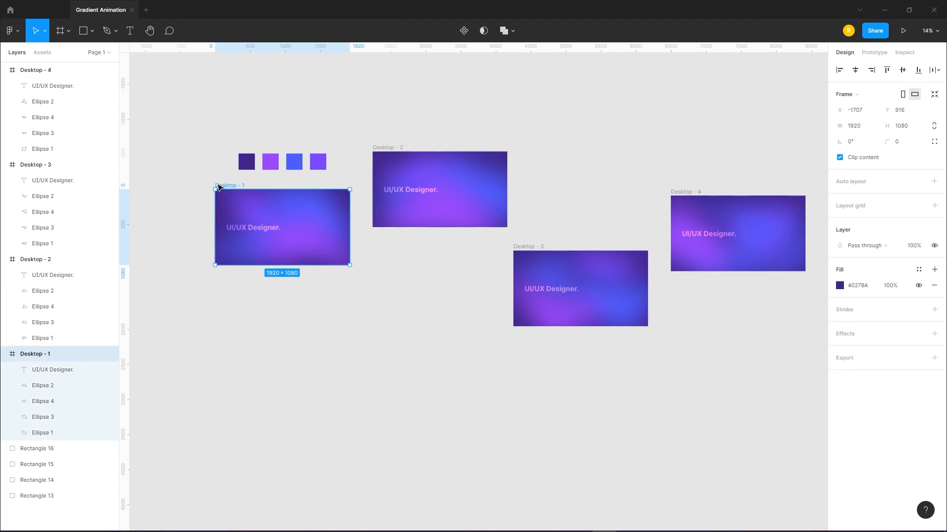
{"action": "left_click", "coordinate": [873, 53]}
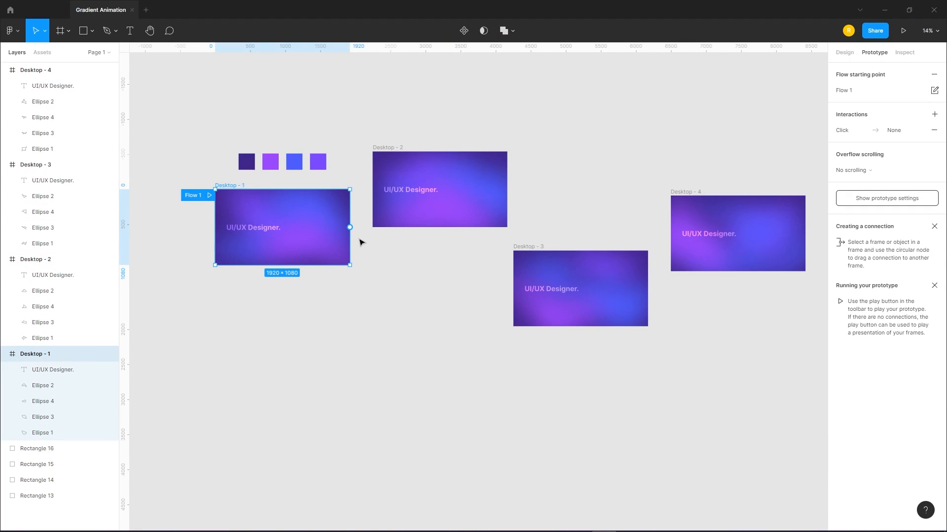
{"action": "left_click_drag", "start_coordinate": [349, 228], "coordinate": [387, 189]}
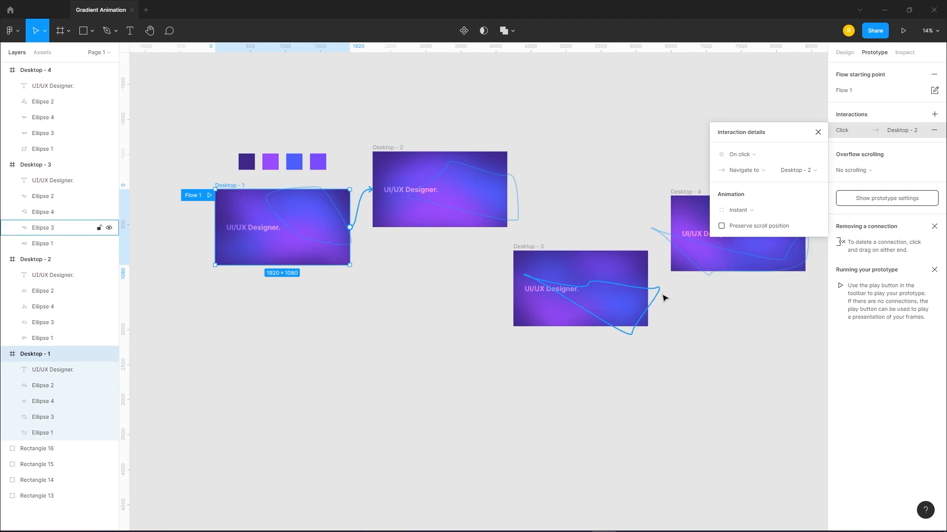
{"action": "left_click", "coordinate": [751, 155]}
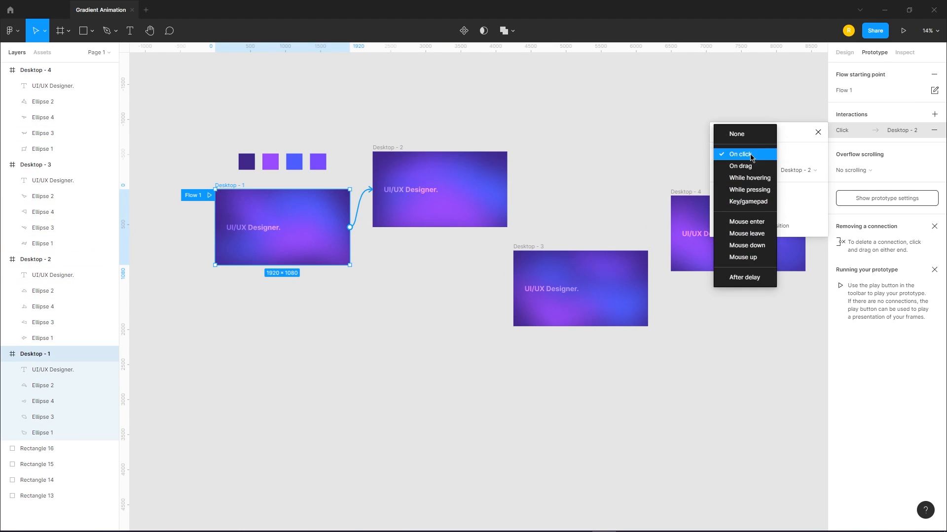
{"action": "left_click", "coordinate": [747, 277]}
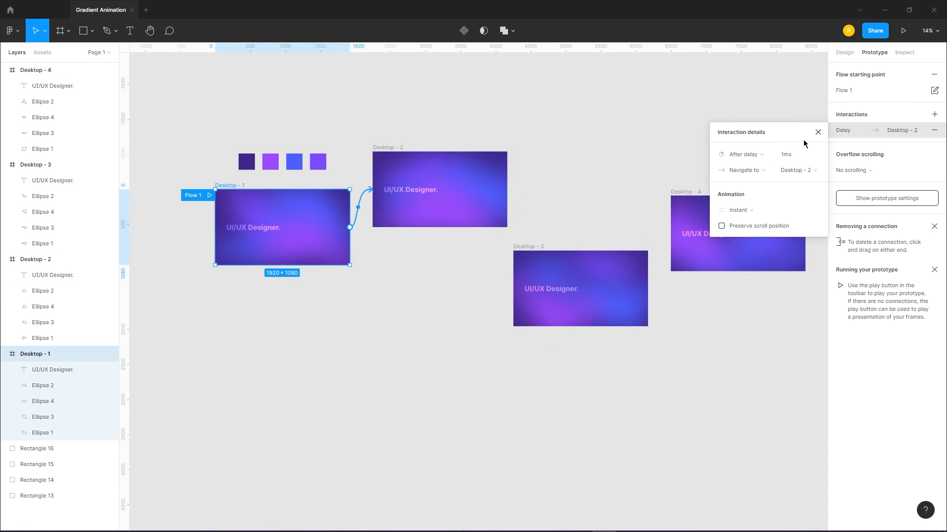
Set the Desktop - 1 to Desktop - 2 transition to Smart animate with Ease in and out and a duration of 1800 ms
{"action": "left_click", "coordinate": [779, 208]}
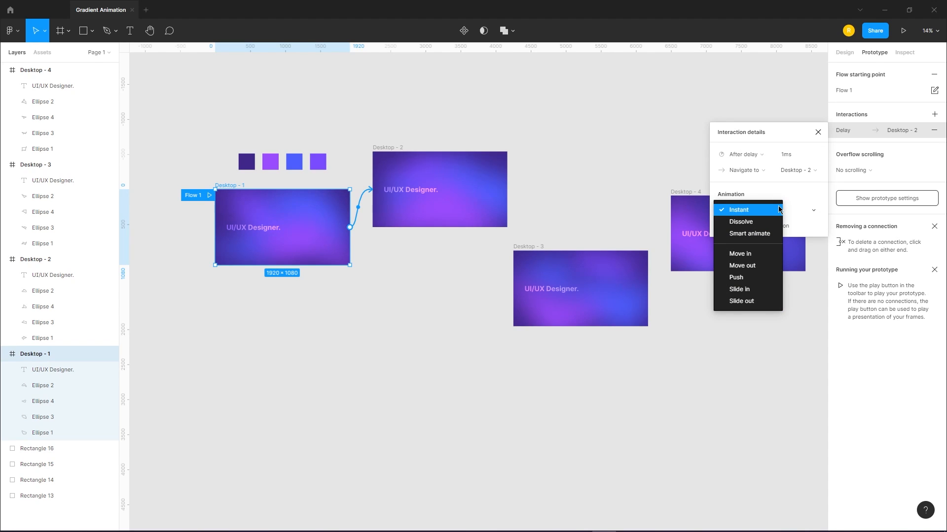
{"action": "left_click", "coordinate": [748, 234]}
{"action": "left_click", "coordinate": [747, 231]}
{"action": "left_click", "coordinate": [765, 228]}
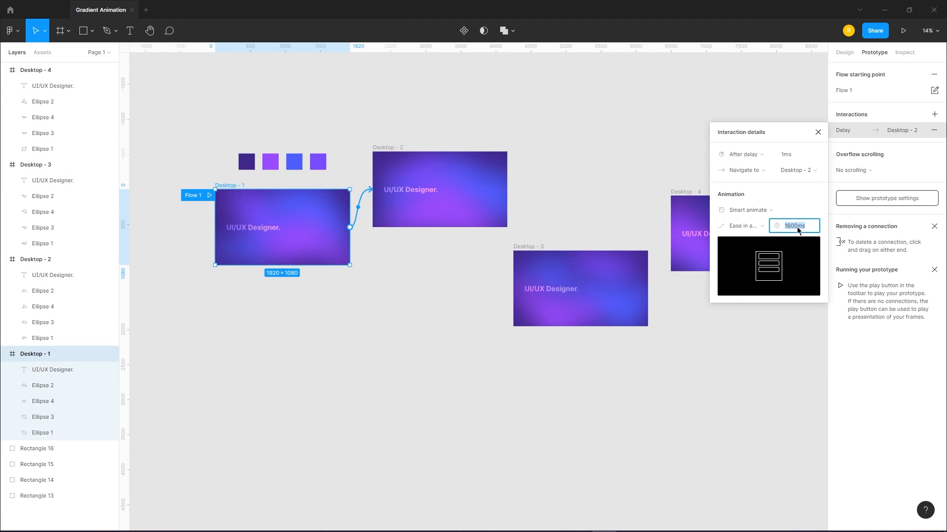
{"action": "left_click", "coordinate": [729, 354]}
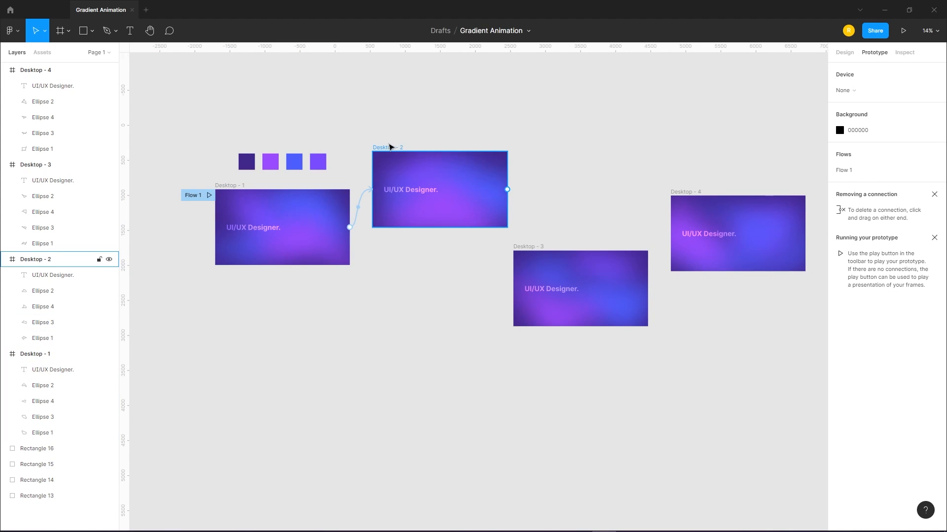
Connect Desktop - 2 to Desktop - 3 with a 1 ms After delay trigger, using Smart animate over 1800 ms
{"action": "left_click", "coordinate": [392, 148]}
{"action": "left_click_drag", "start_coordinate": [507, 190], "coordinate": [591, 275]}
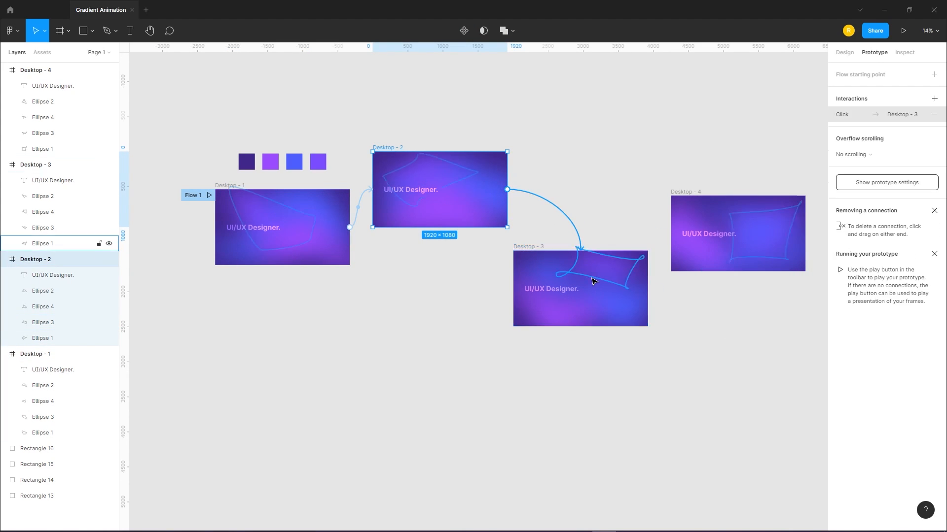
{"action": "left_click", "coordinate": [739, 139]}
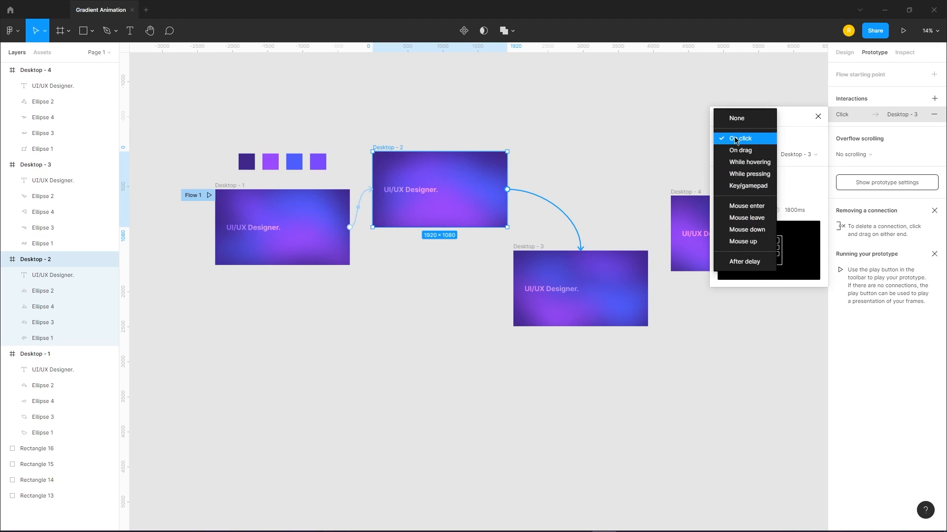
{"action": "left_click", "coordinate": [750, 262]}
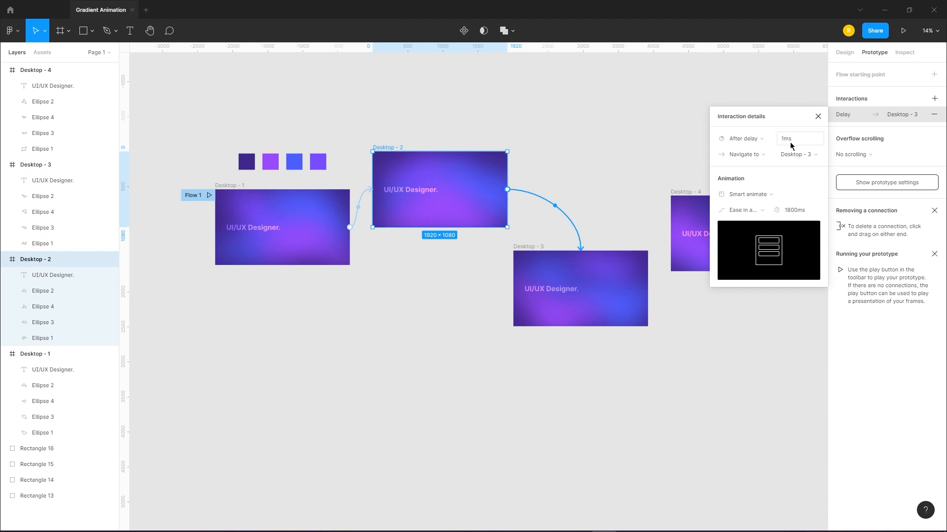
{"action": "left_click", "coordinate": [753, 192]}
{"action": "left_click", "coordinate": [753, 193]}
{"action": "left_click", "coordinate": [743, 210]}
{"action": "left_click", "coordinate": [789, 211]}
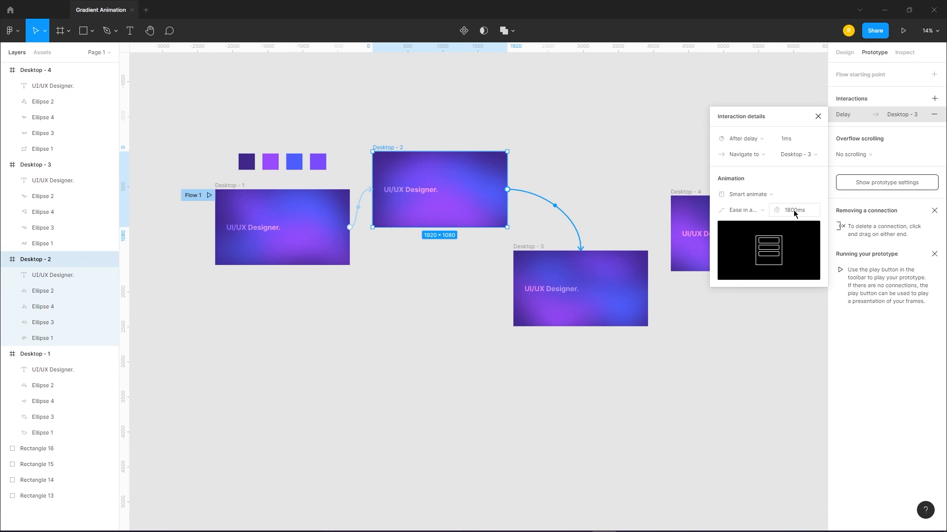
{"action": "left_click", "coordinate": [818, 116]}
Connect Desktop - 3 to Desktop - 4 with a 1 ms After delay trigger, using Smart animate over 1800 ms
{"action": "left_click", "coordinate": [636, 284]}
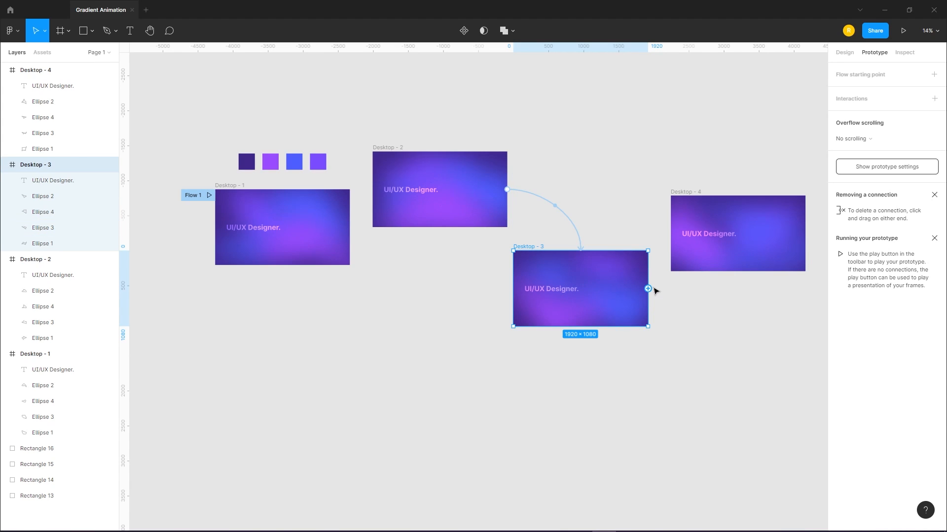
{"action": "left_click_drag", "start_coordinate": [648, 289], "coordinate": [691, 239]}
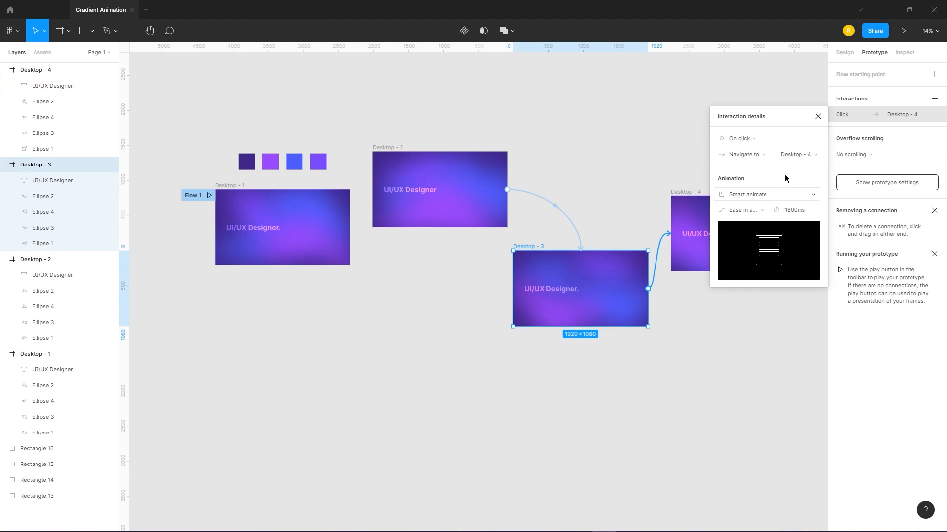
{"action": "left_click", "coordinate": [762, 142]}
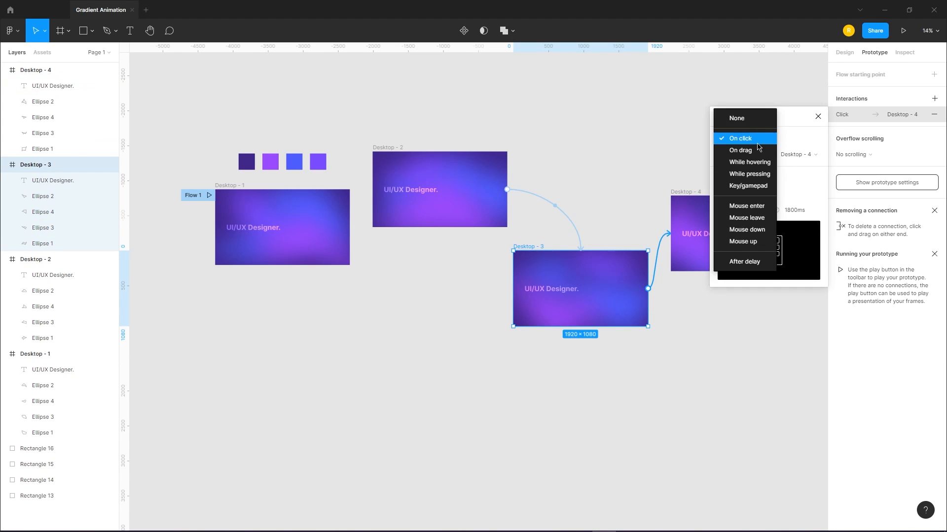
{"action": "left_click", "coordinate": [753, 269]}
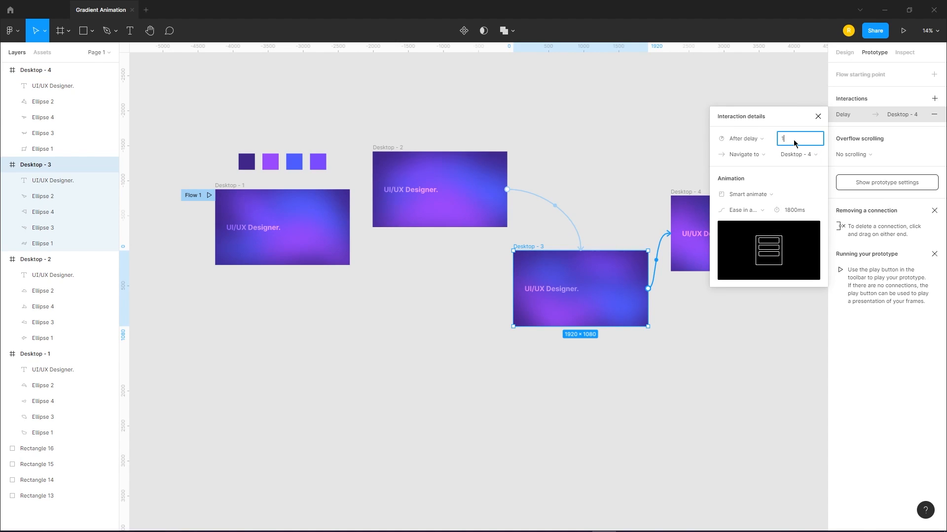
{"action": "left_click", "coordinate": [767, 196]}
{"action": "left_click", "coordinate": [759, 199]}
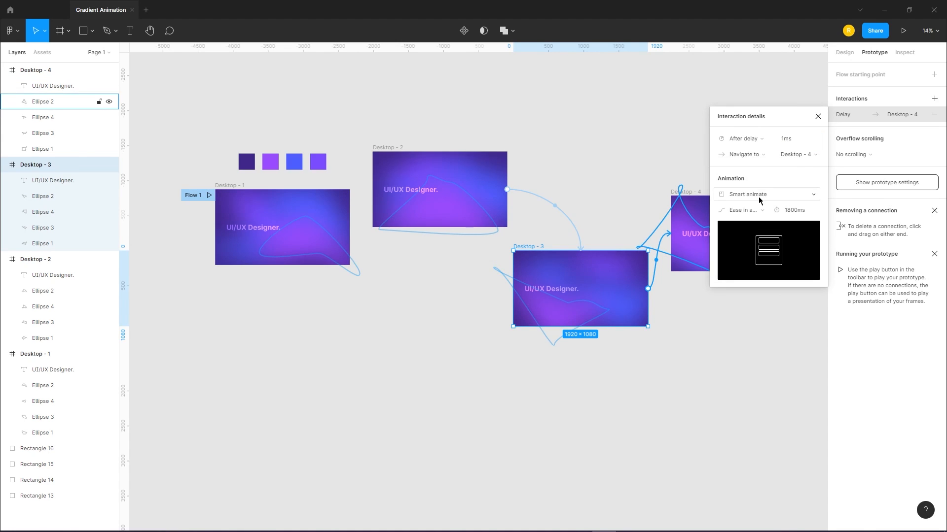
{"action": "left_click", "coordinate": [744, 210]}
{"action": "left_click", "coordinate": [752, 213]}
{"action": "left_click", "coordinate": [817, 117]}
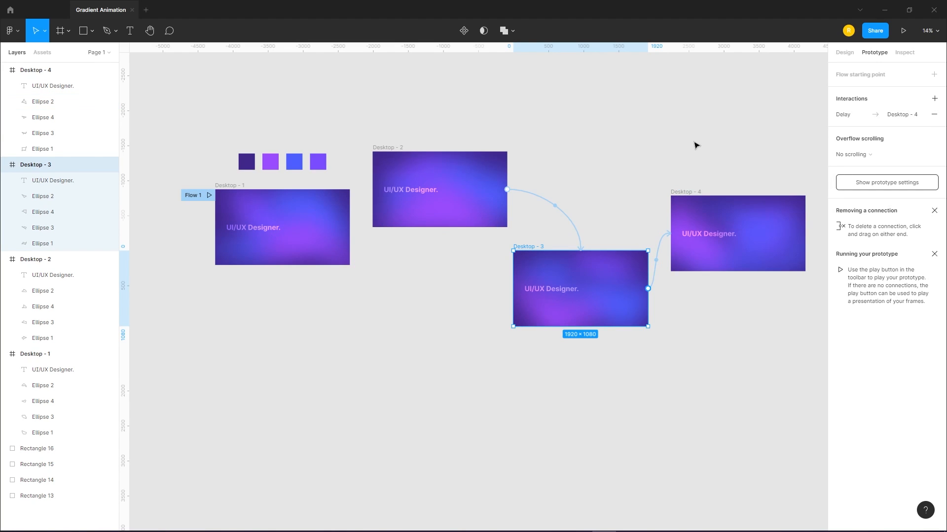
Connect Desktop - 4 back to Desktop - 1 with a 1 ms After delay trigger, using Smart animate over 1800 ms
{"action": "left_click", "coordinate": [658, 136]}
{"action": "left_click", "coordinate": [688, 192]}
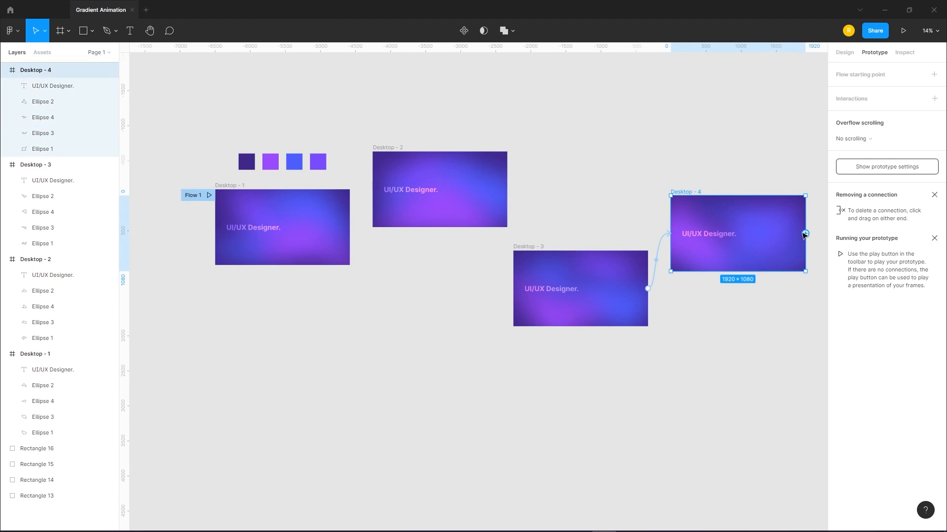
{"action": "left_click_drag", "start_coordinate": [831, 218], "coordinate": [280, 246]}
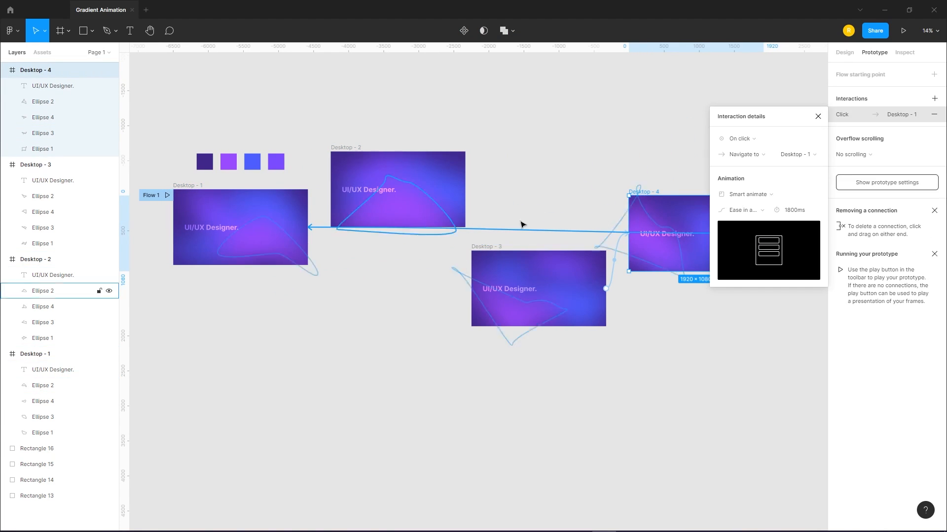
{"action": "left_click", "coordinate": [764, 143]}
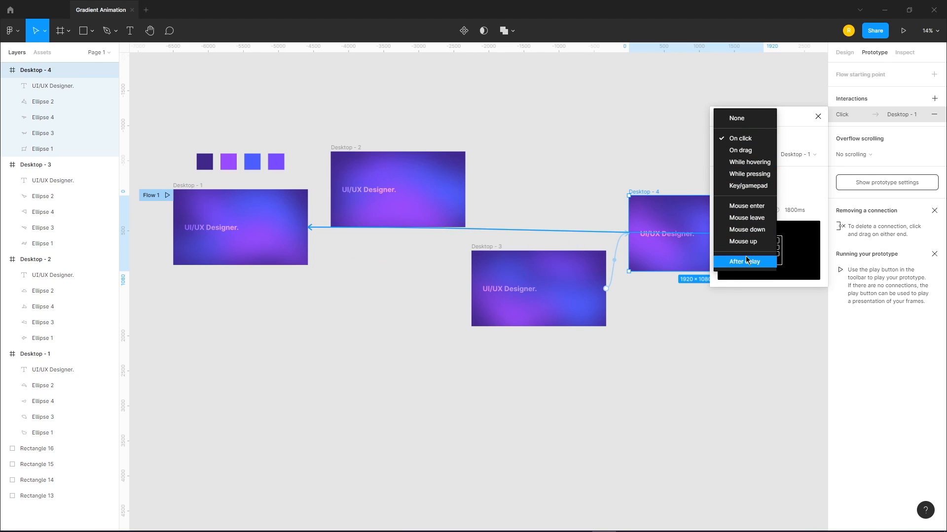
{"action": "left_click", "coordinate": [747, 261]}
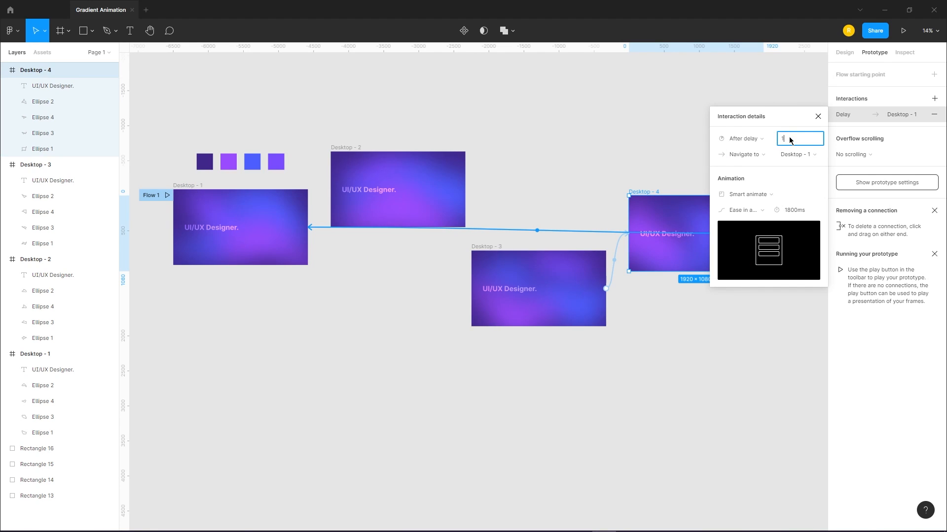
{"action": "left_click", "coordinate": [749, 193]}
{"action": "left_click", "coordinate": [750, 193]}
{"action": "left_click", "coordinate": [753, 210]}
{"action": "left_click", "coordinate": [755, 213]}
{"action": "left_click", "coordinate": [817, 118]}
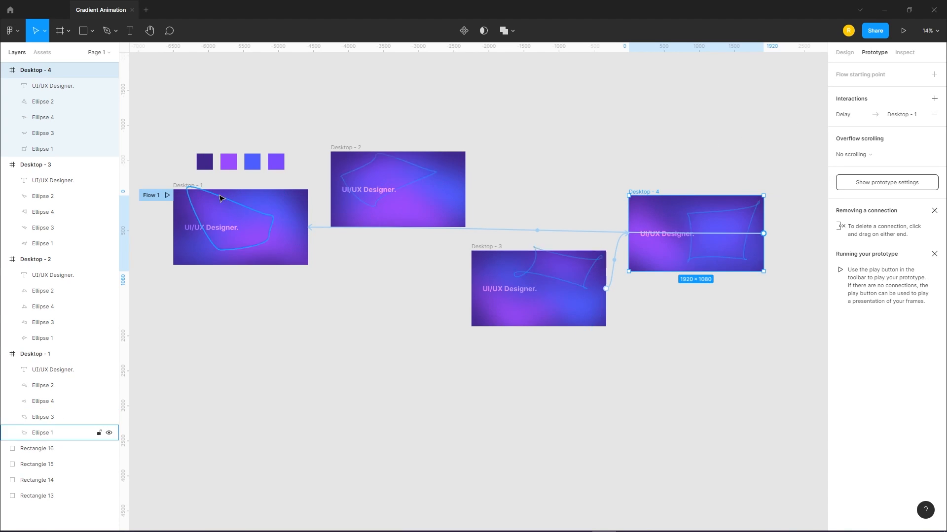
Play the Flow 1 prototype from Desktop - 1 in full screen to preview the looping gradient animation
{"action": "left_click", "coordinate": [166, 196]}
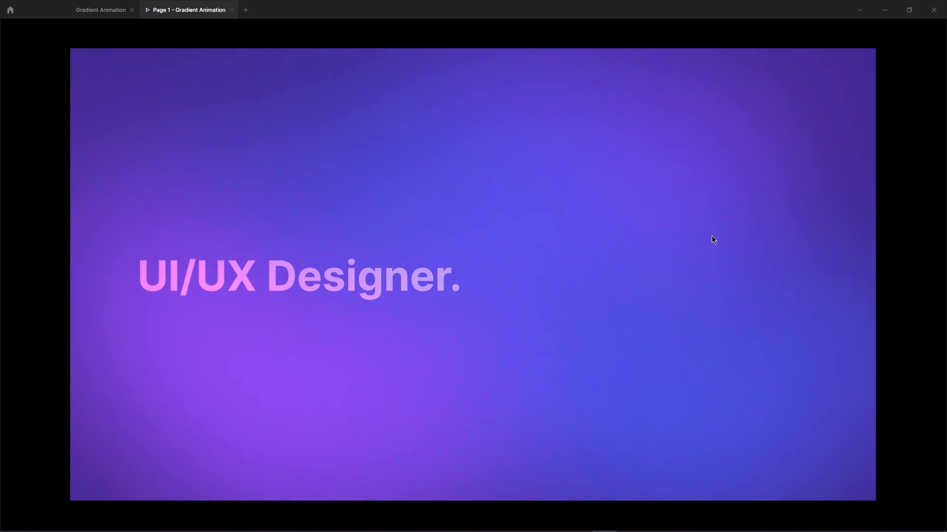
{"action": "key", "text": "F11"}
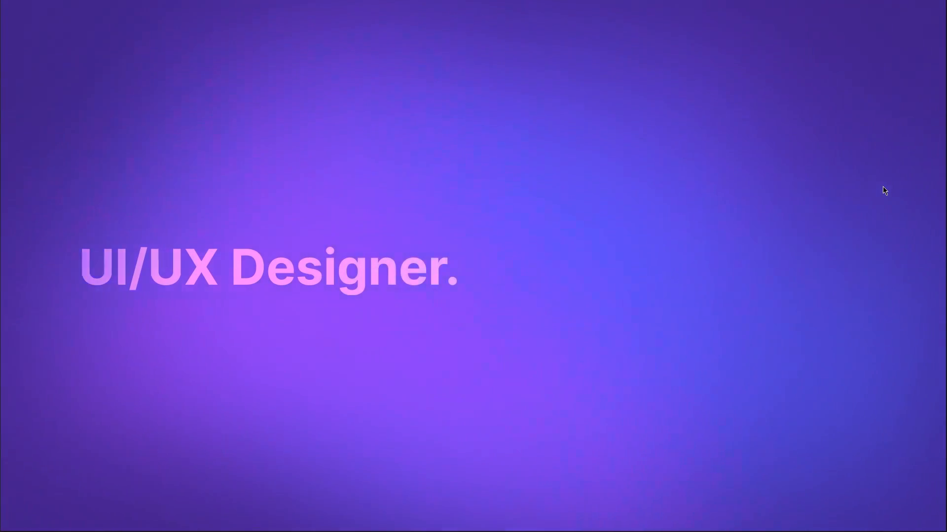